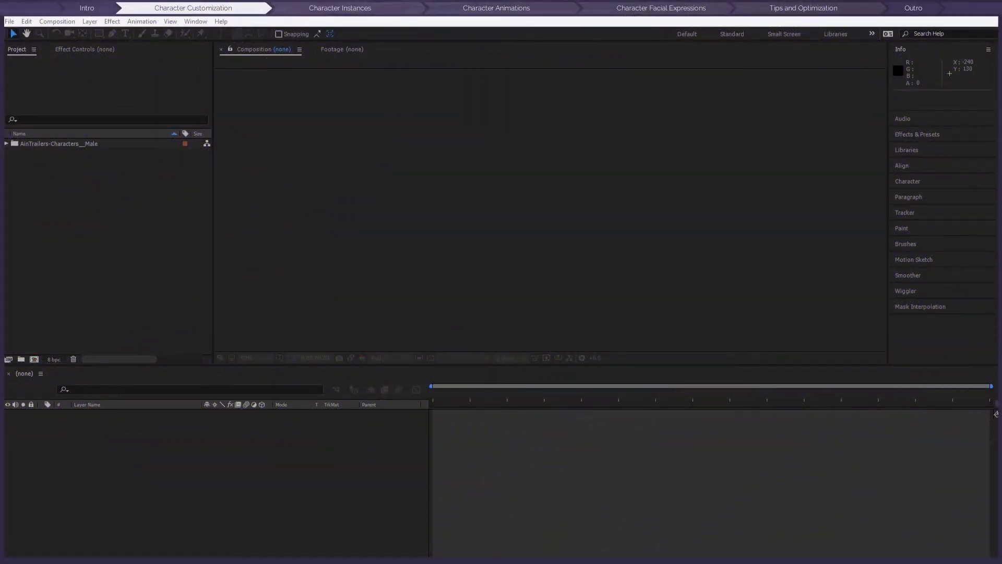
# Select the AinTrailers-Characters__Male folder to see its 4225-item details
pyautogui.click(87, 145)
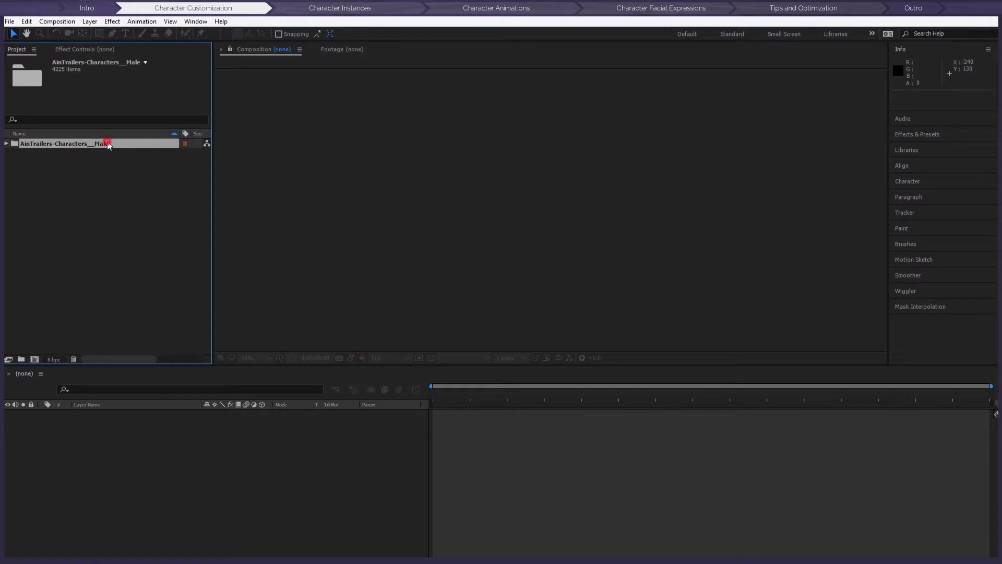
# Expand the folder, inspect its compositions and subfolders, and finish on the 00.Full HD composition (1920 x 1080, 24 fps)
pyautogui.doubleClick(108, 144)
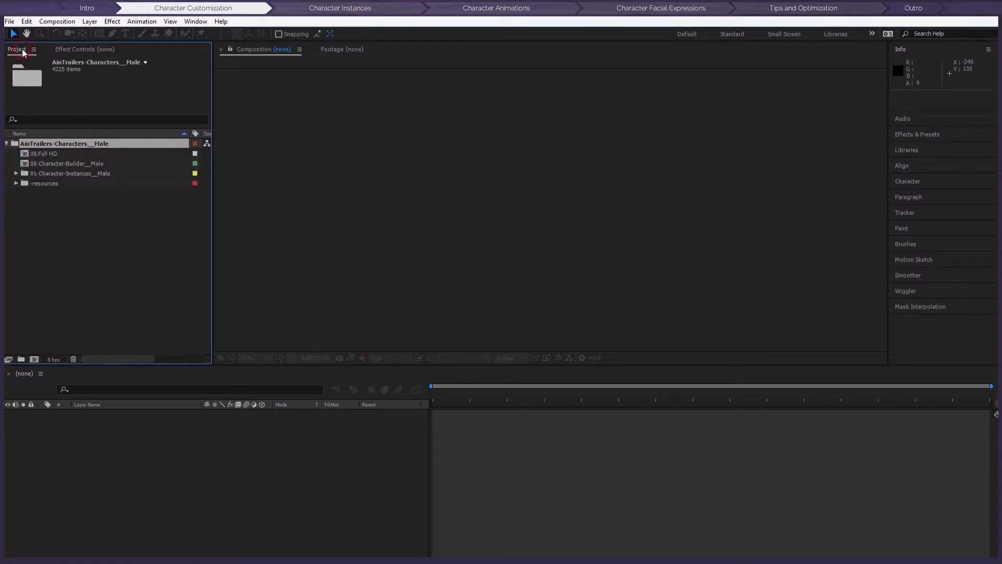
pyautogui.click(50, 154)
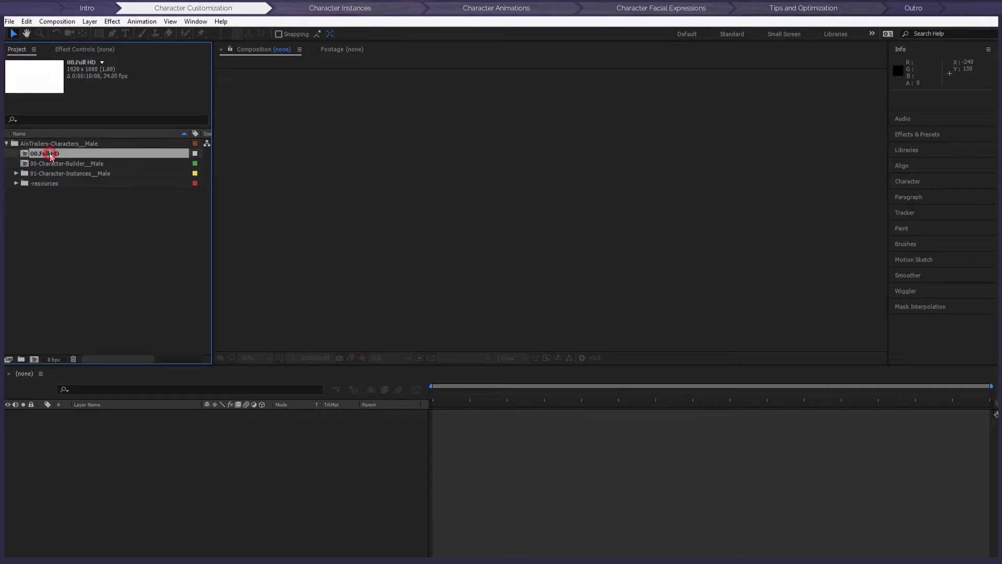
pyautogui.click(47, 163)
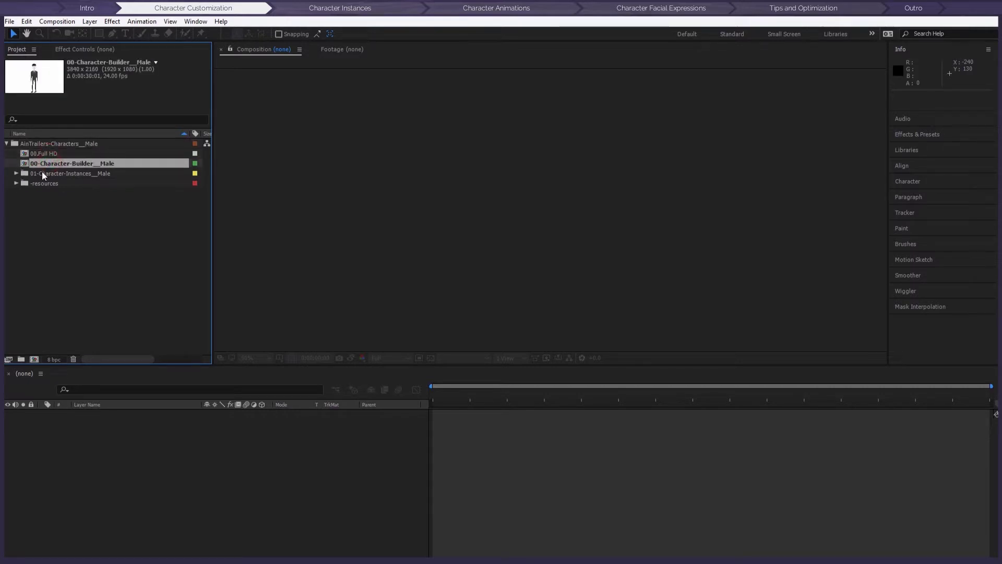
pyautogui.click(36, 174)
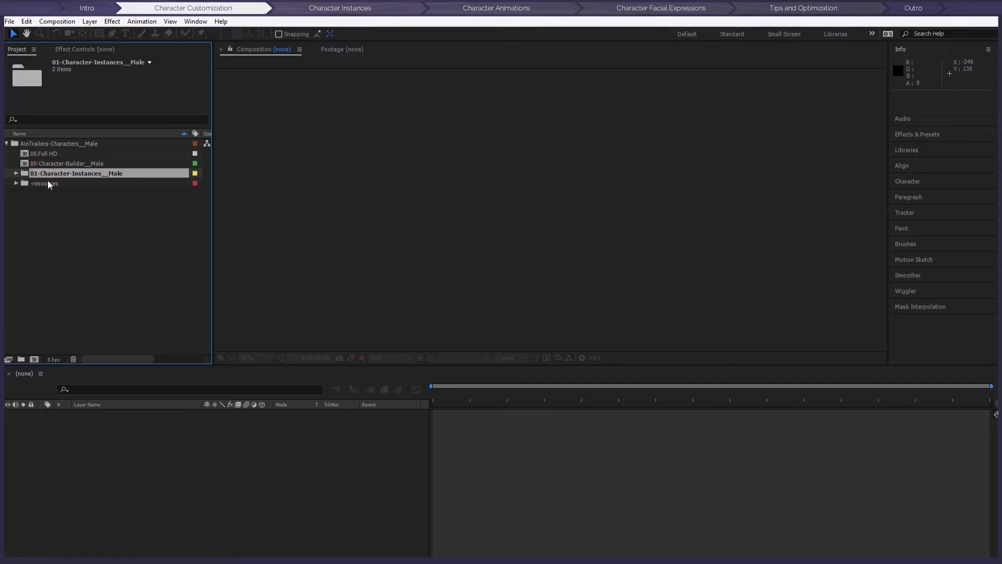
pyautogui.click(42, 183)
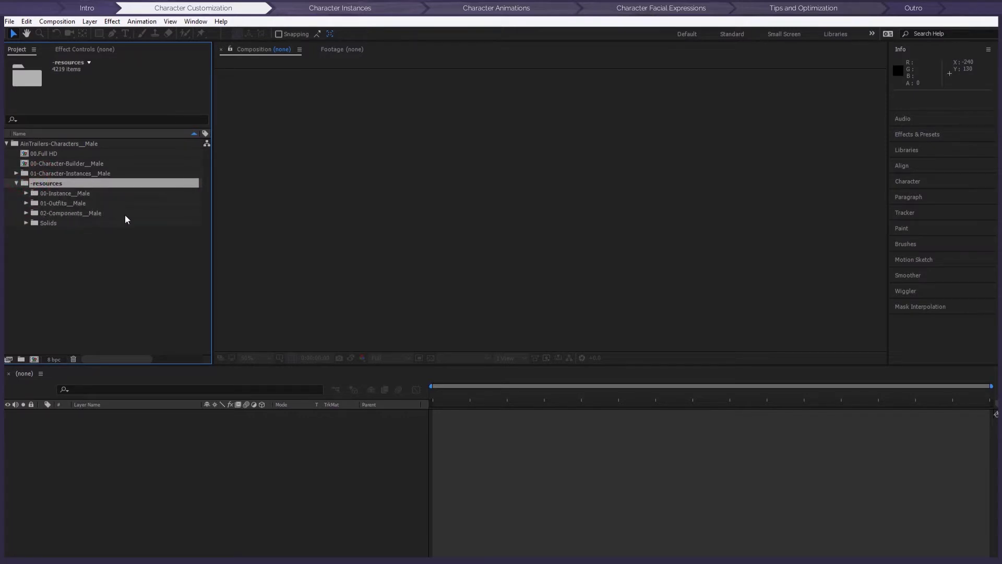
pyautogui.click(15, 183)
pyautogui.click(84, 214)
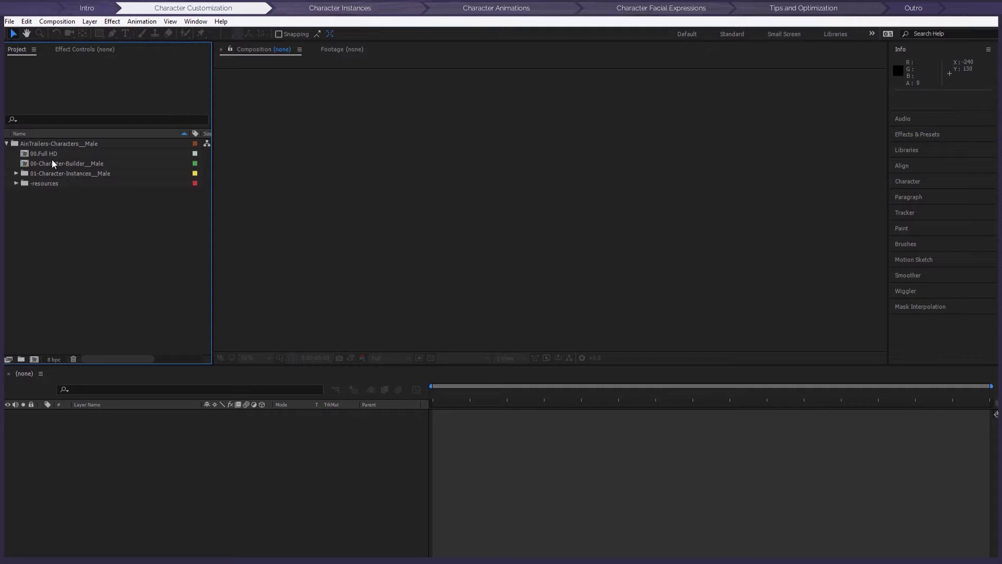
pyautogui.click(39, 154)
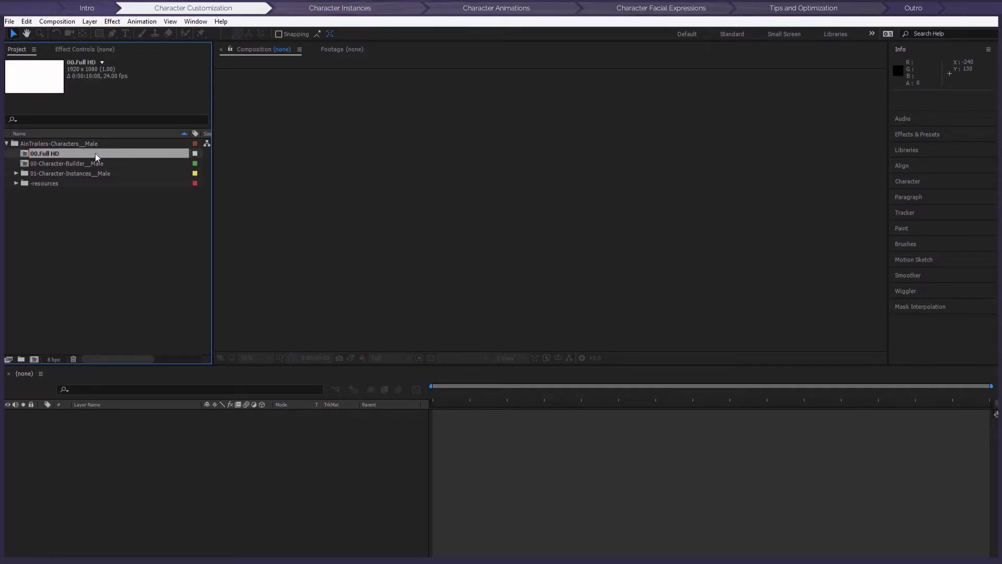
pyautogui.doubleClick(48, 153)
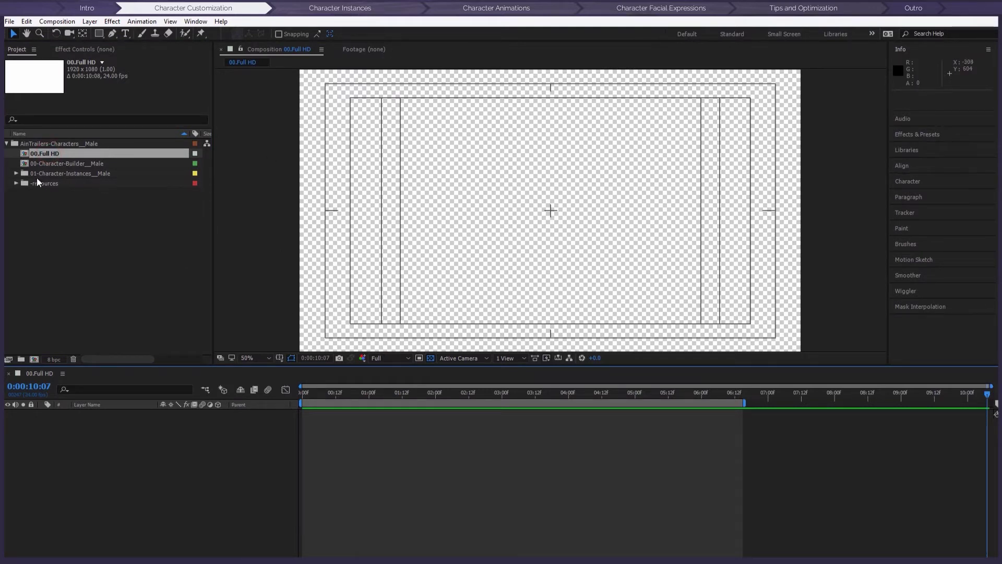
pyautogui.click(15, 173)
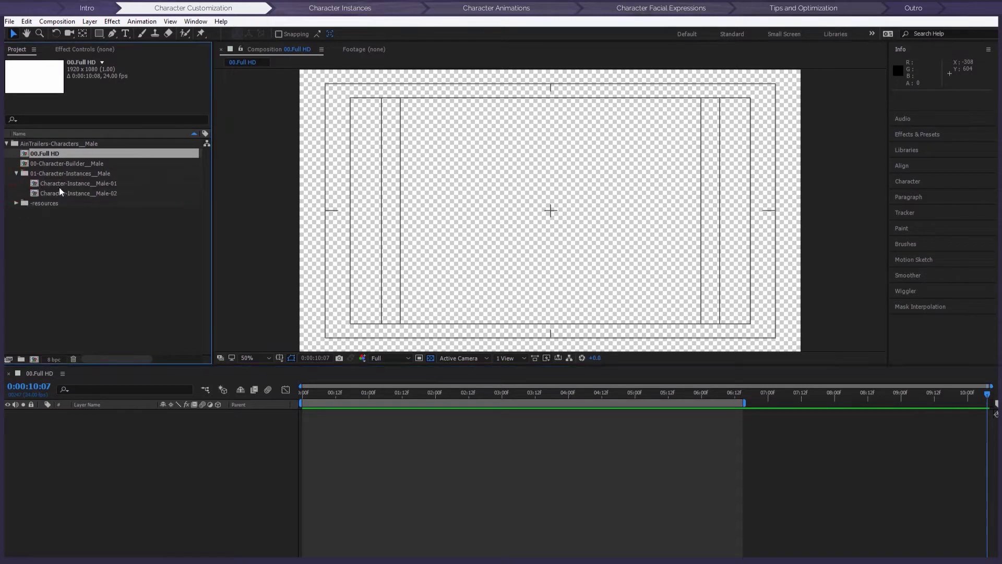
pyautogui.moveTo(67, 183); pyautogui.dragTo(173, 454)
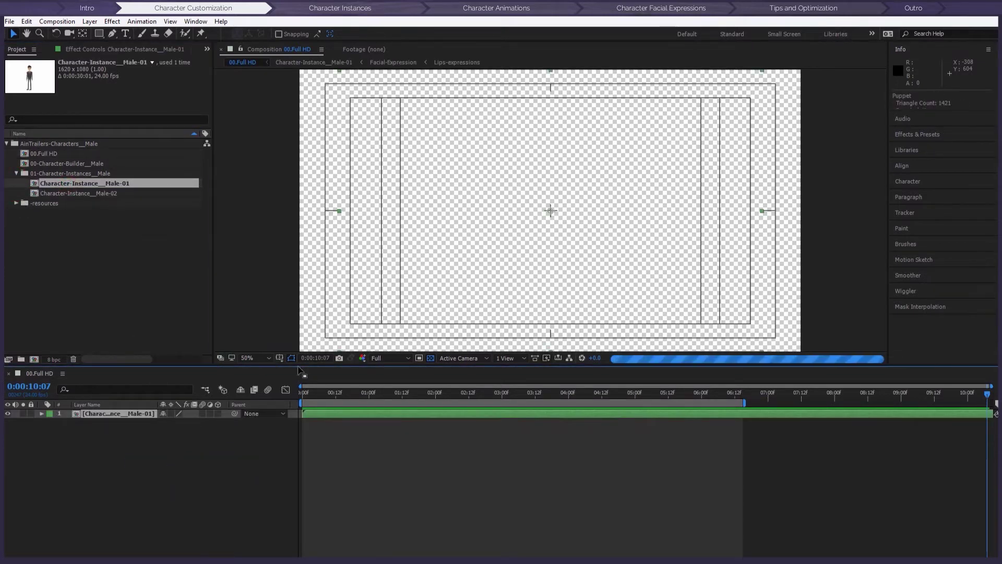
pyautogui.click(540, 241)
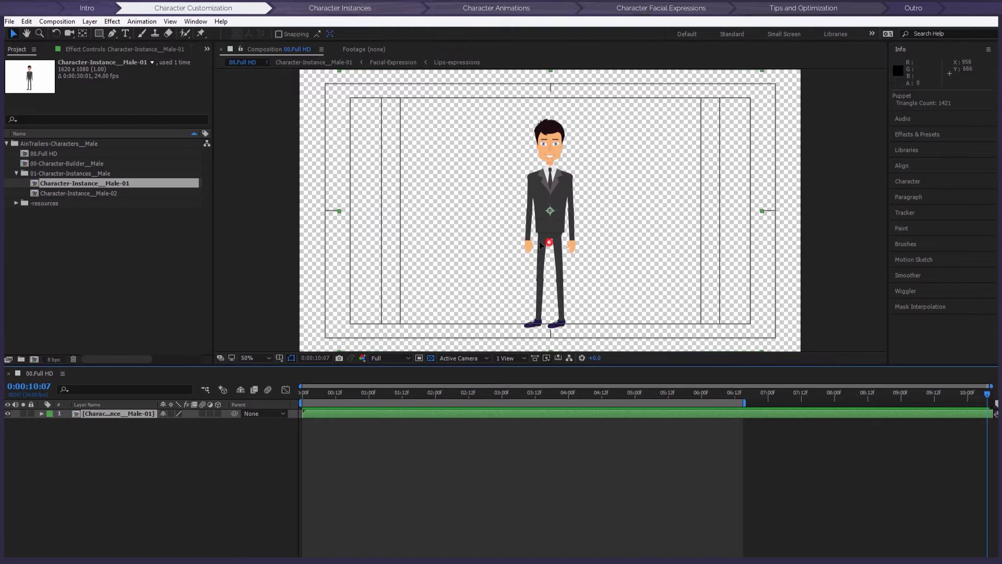
pyautogui.moveTo(541, 242); pyautogui.dragTo(628, 242)
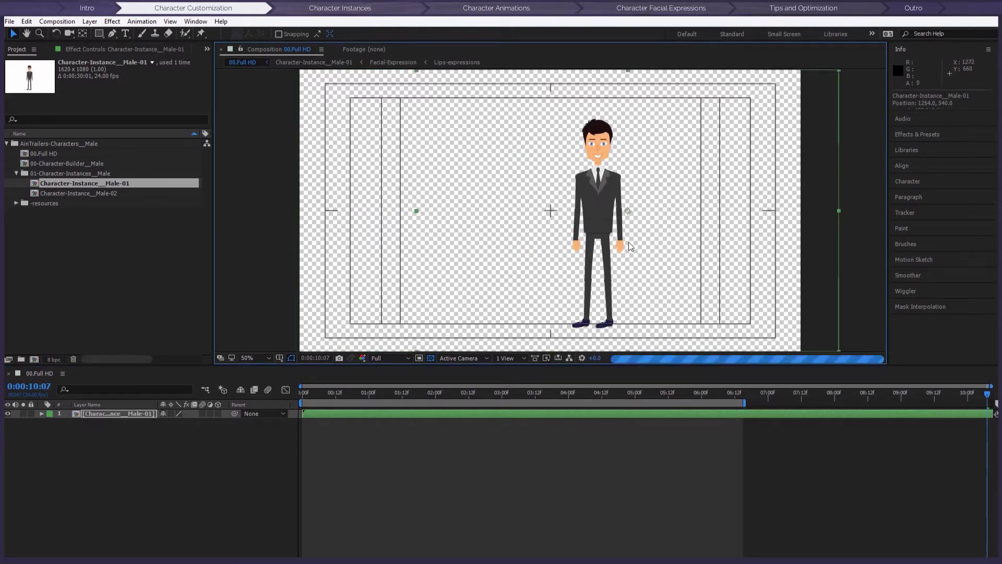
pyautogui.click(111, 412)
pyautogui.press('Delete')
pyautogui.click(132, 434)
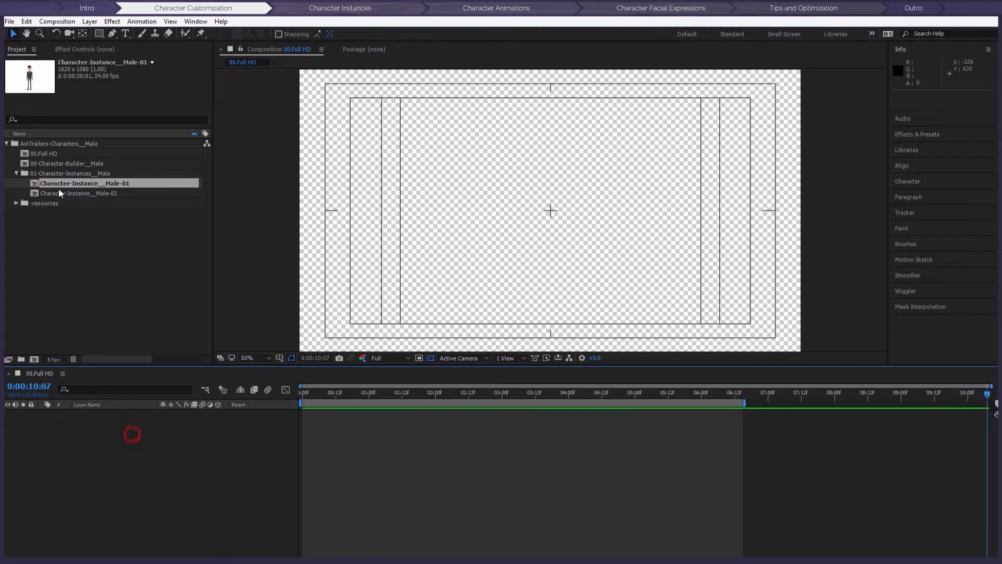
pyautogui.click(16, 172)
pyautogui.click(76, 215)
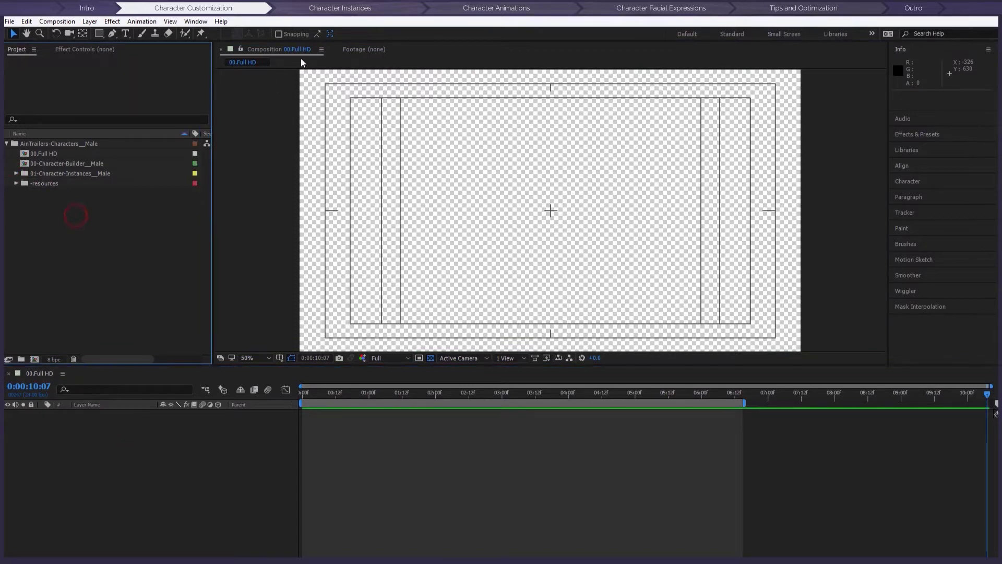
pyautogui.click(296, 49)
pyautogui.click(308, 107)
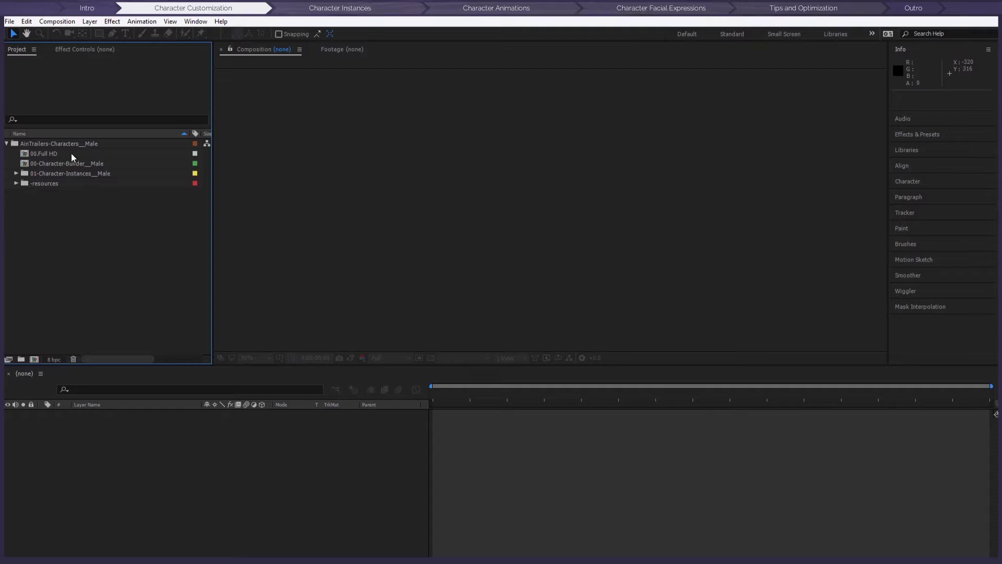
# Open 00-Character-Builder__Male and show the builder control layer's Hat, Hair and Outfit effects
pyautogui.doubleClick(79, 167)
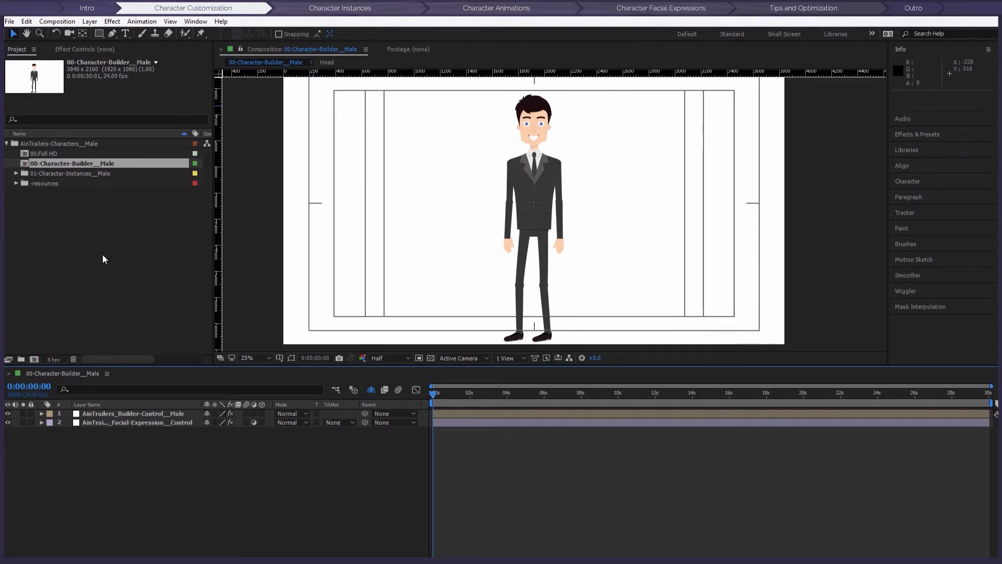
pyautogui.click(110, 414)
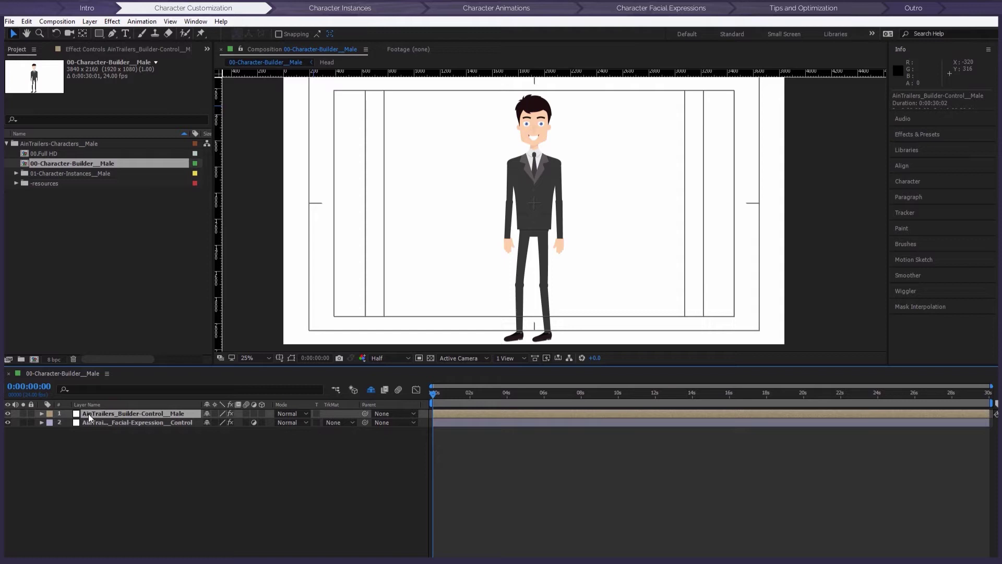
pyautogui.click(135, 52)
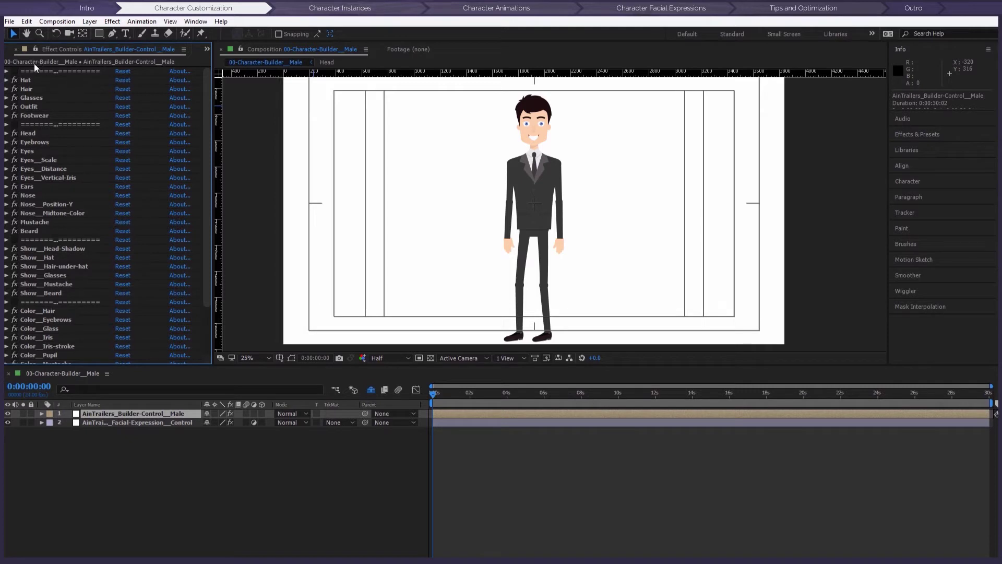
pyautogui.scroll(-3, 46, 196)
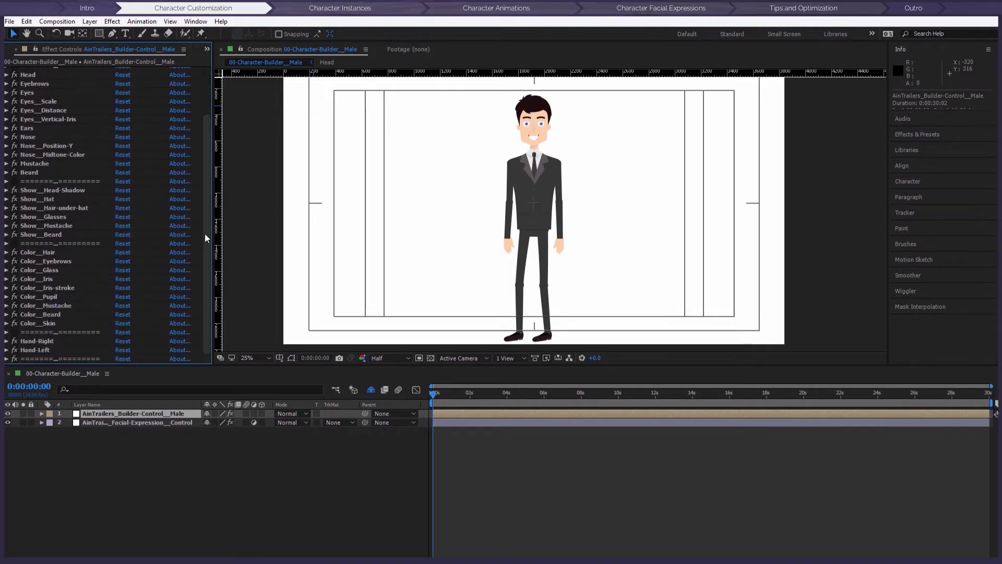
pyautogui.moveTo(204, 234); pyautogui.dragTo(211, 170)
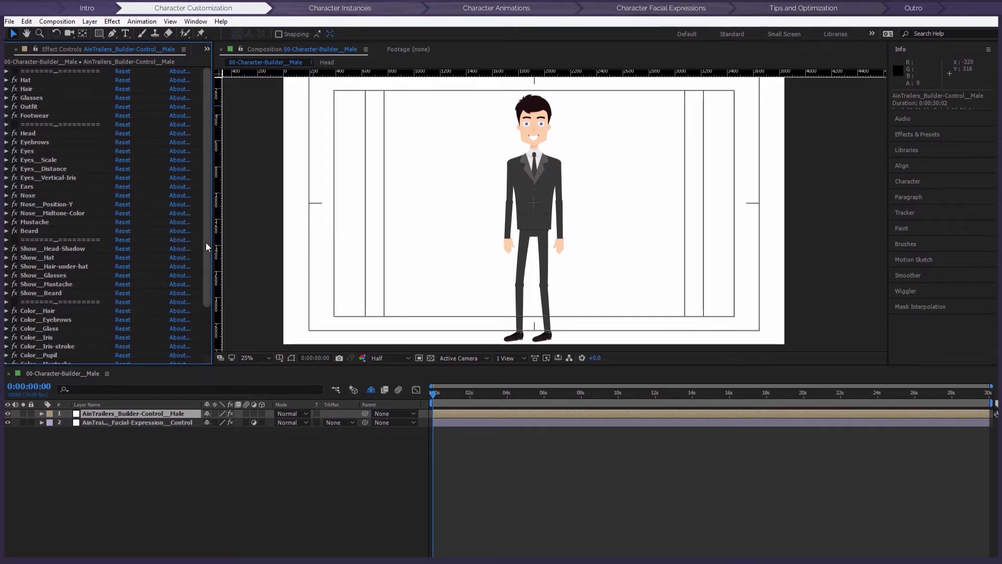
pyautogui.moveTo(206, 242); pyautogui.dragTo(209, 290)
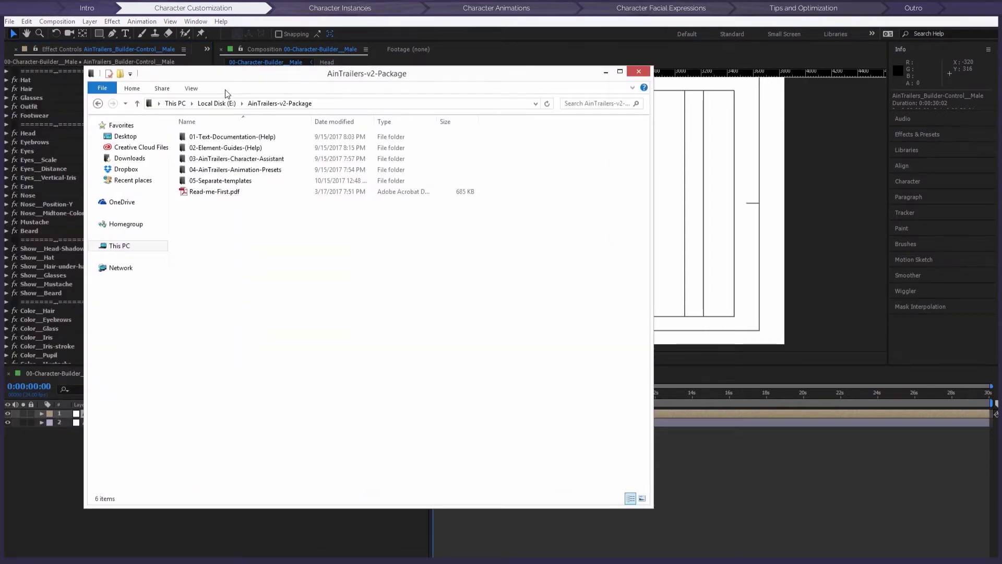
# Open 01-Male__components-list.png from 02-Element-Guides-(Help) > 01-Characters
pyautogui.click(232, 150)
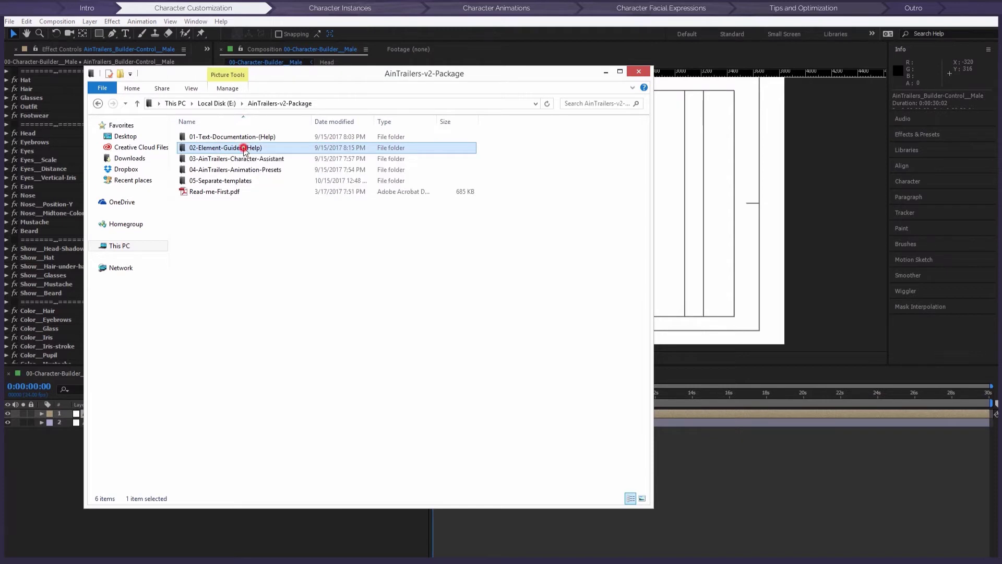
pyautogui.doubleClick(260, 149)
pyautogui.doubleClick(197, 151)
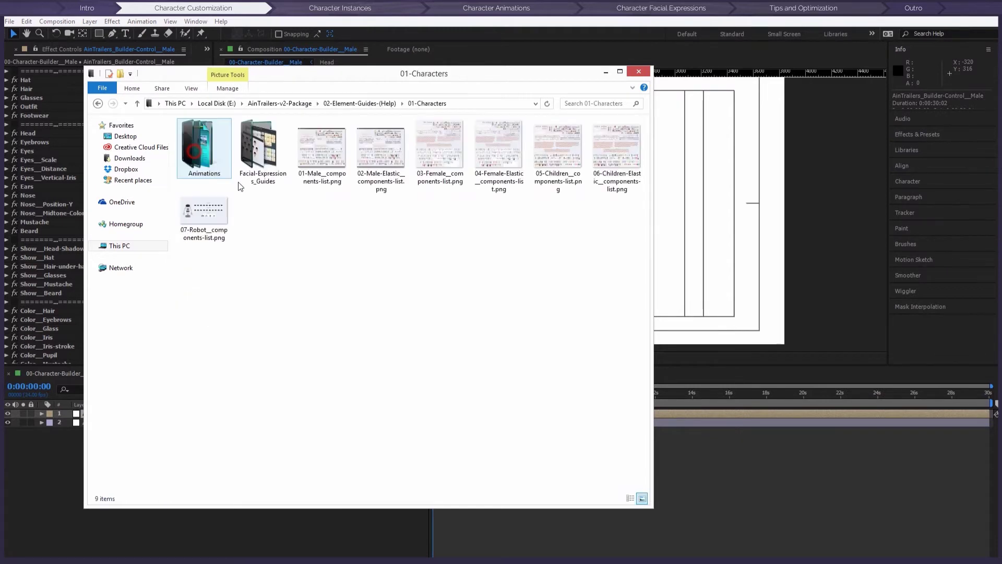
pyautogui.click(322, 152)
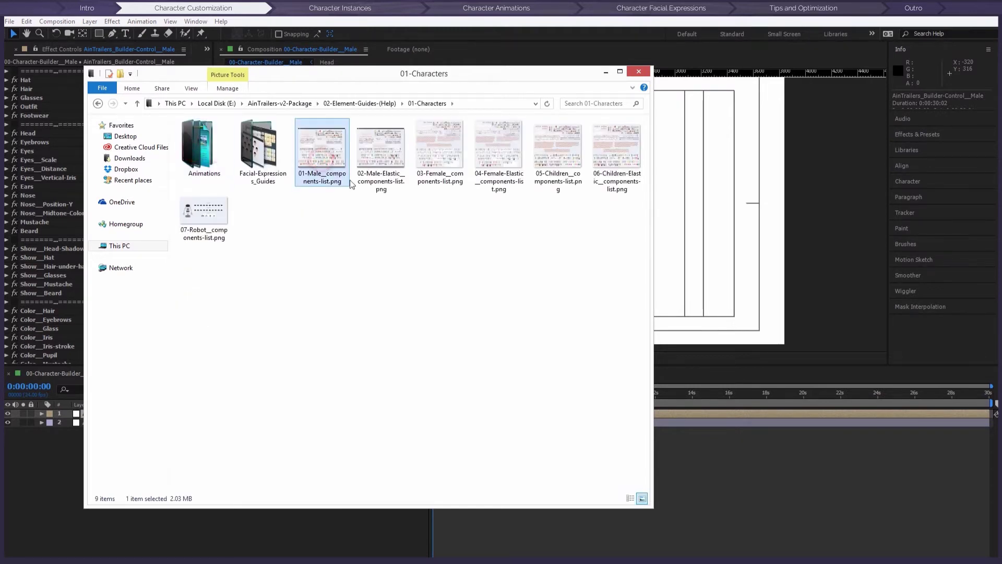
pyautogui.doubleClick(326, 156)
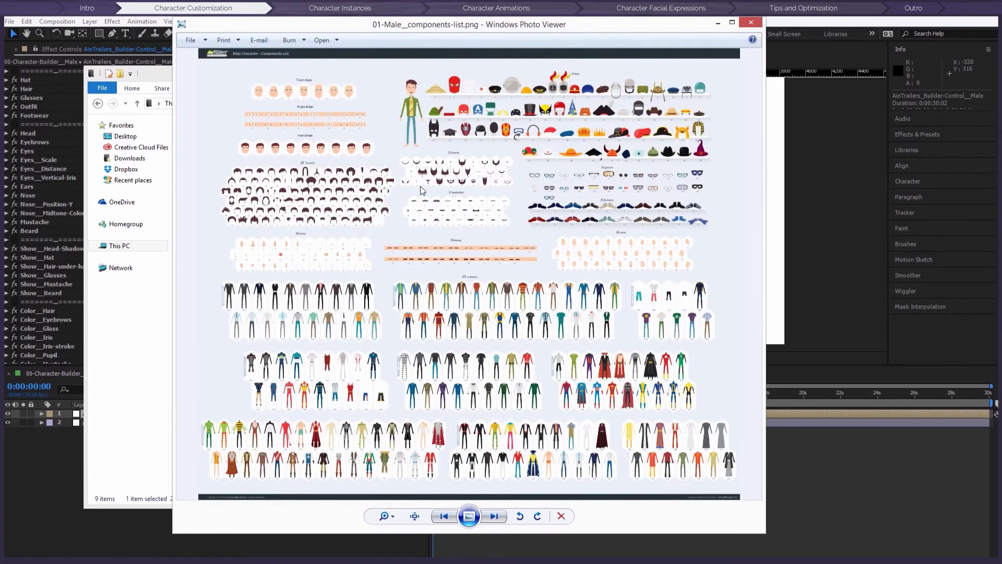
# Browse the components chart's beards, header and costumes, then close the image viewer
pyautogui.scroll(5, 360, 167)
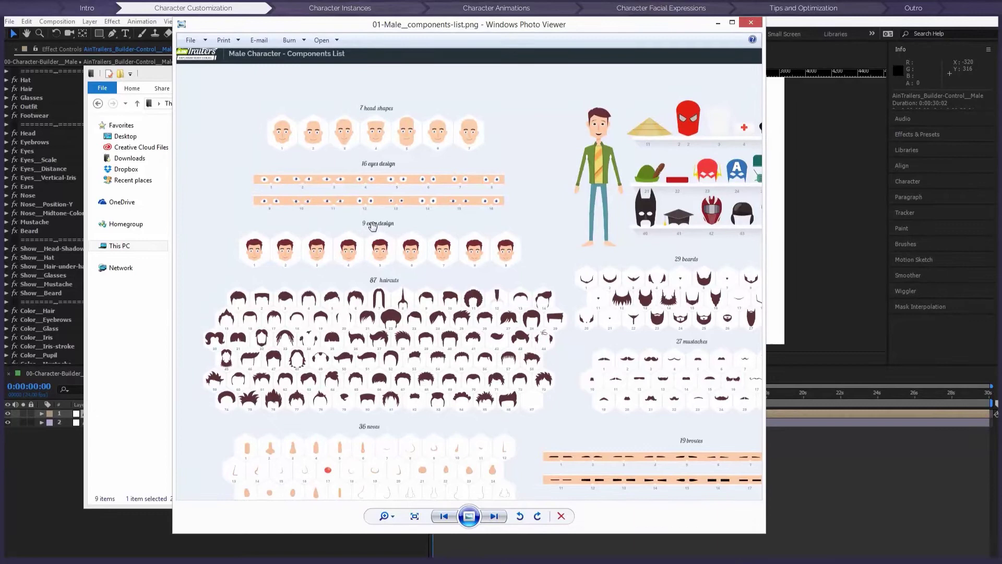
pyautogui.scroll(-3, 380, 264)
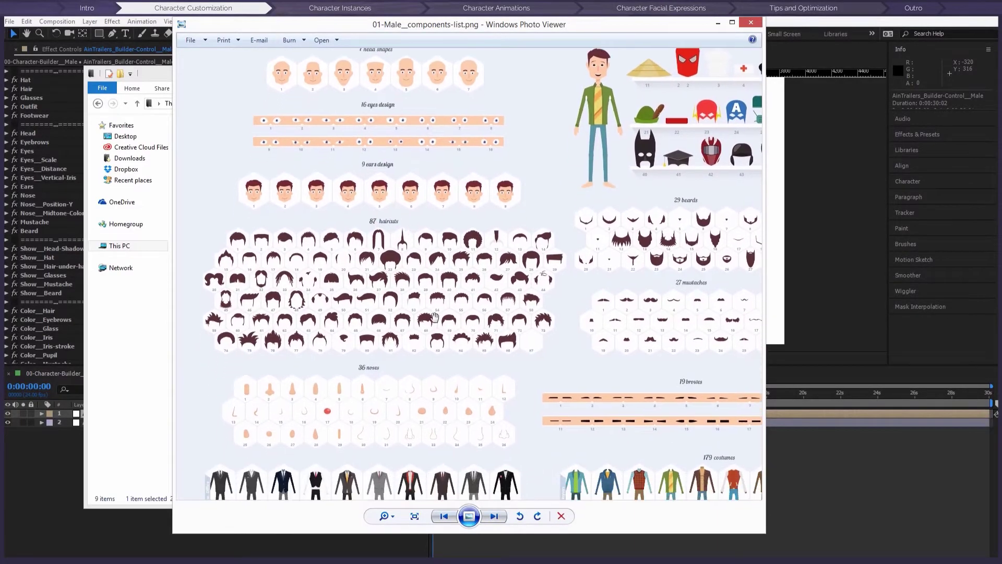
pyautogui.moveTo(437, 360); pyautogui.dragTo(358, 353)
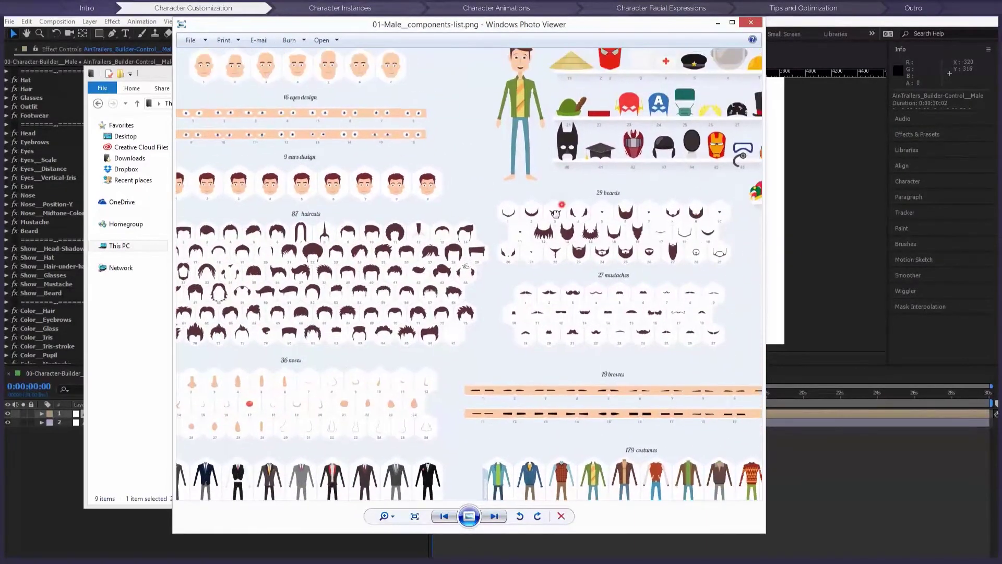
pyautogui.scroll(-3, 555, 213)
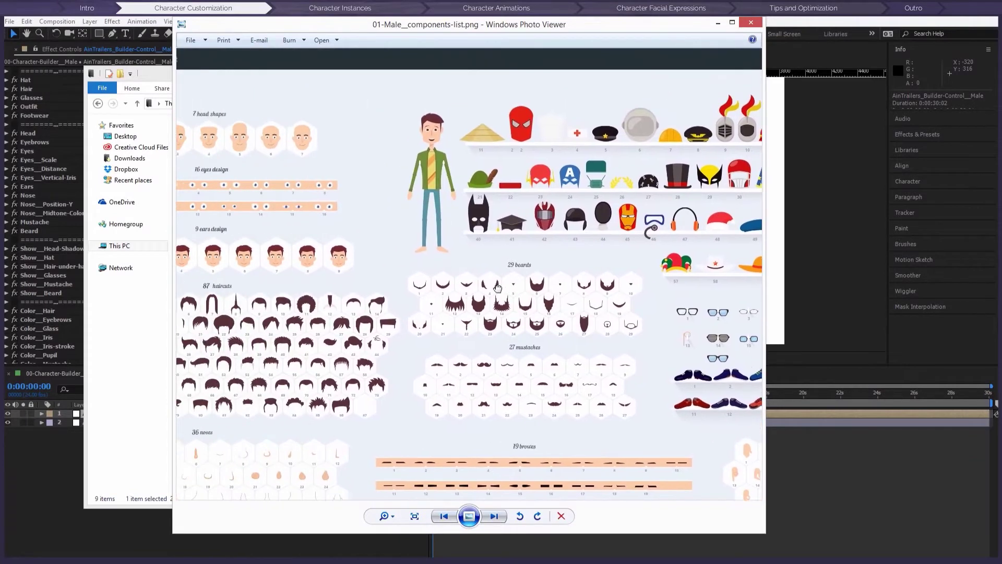
pyautogui.moveTo(497, 287); pyautogui.dragTo(619, 268)
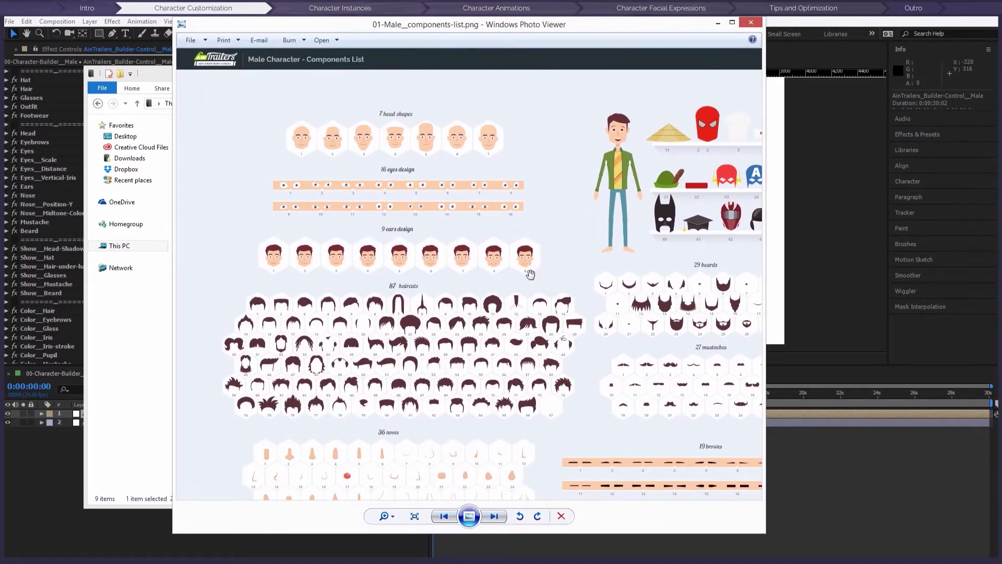
pyautogui.moveTo(530, 274); pyautogui.dragTo(546, 208)
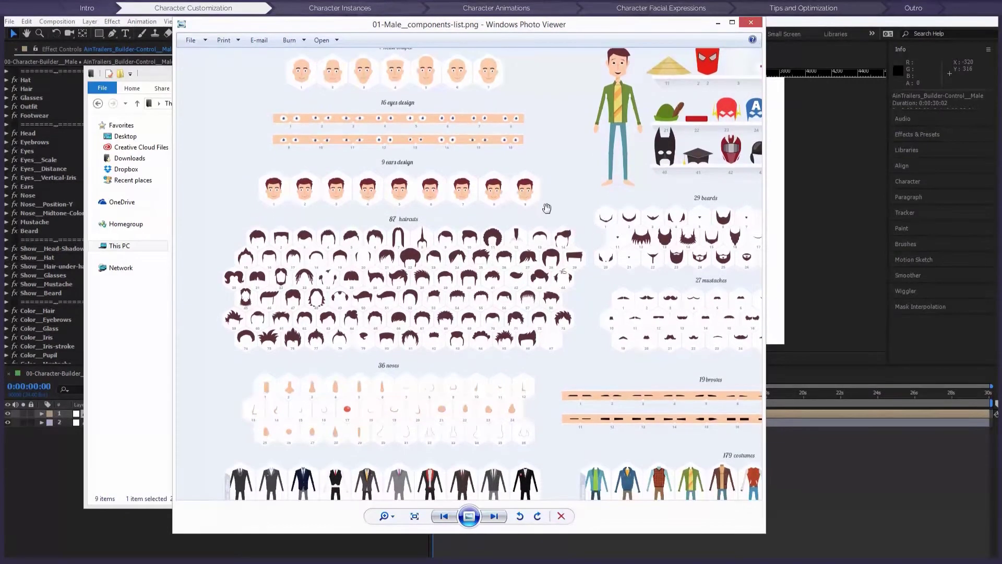
pyautogui.click(752, 23)
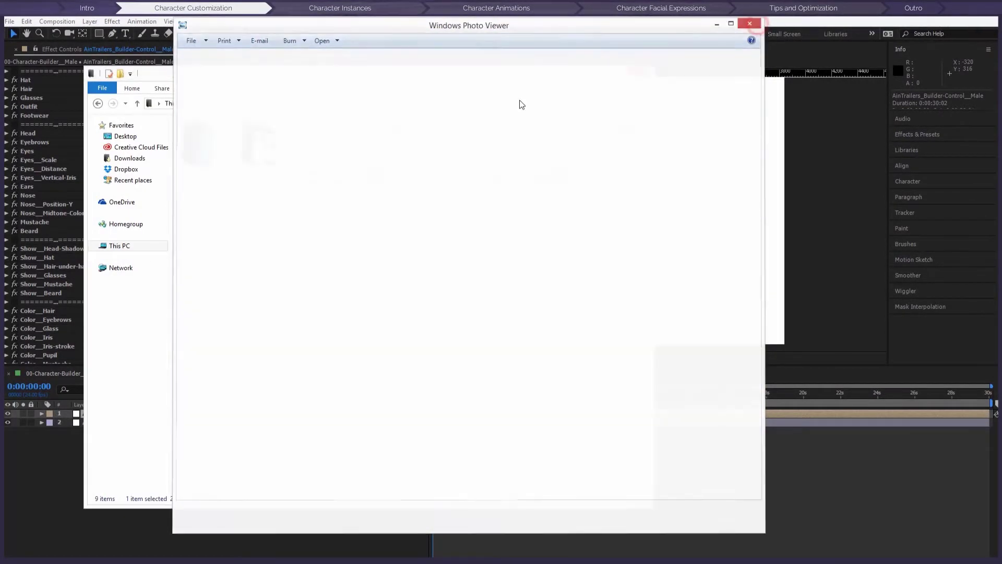
# Set Outfit to 15 to dress the character in a grey sweater and teal jeans
pyautogui.click(376, 63)
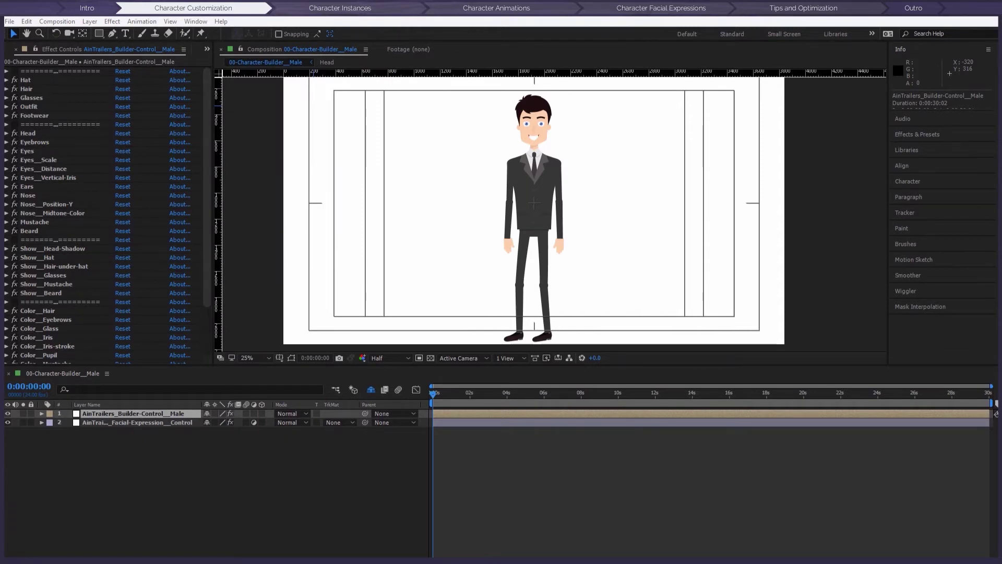
pyautogui.click(7, 107)
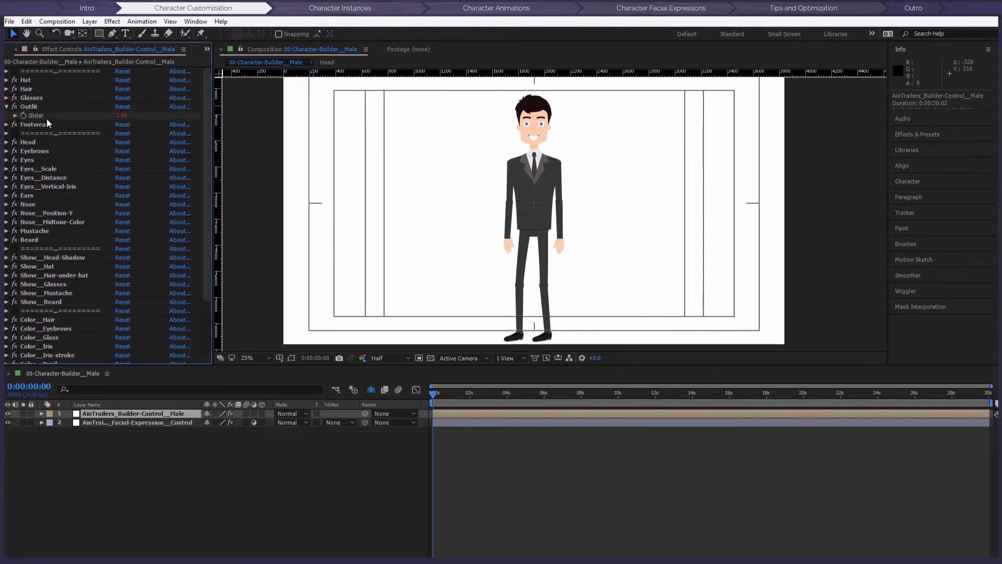
pyautogui.moveTo(123, 116); pyautogui.dragTo(126, 117)
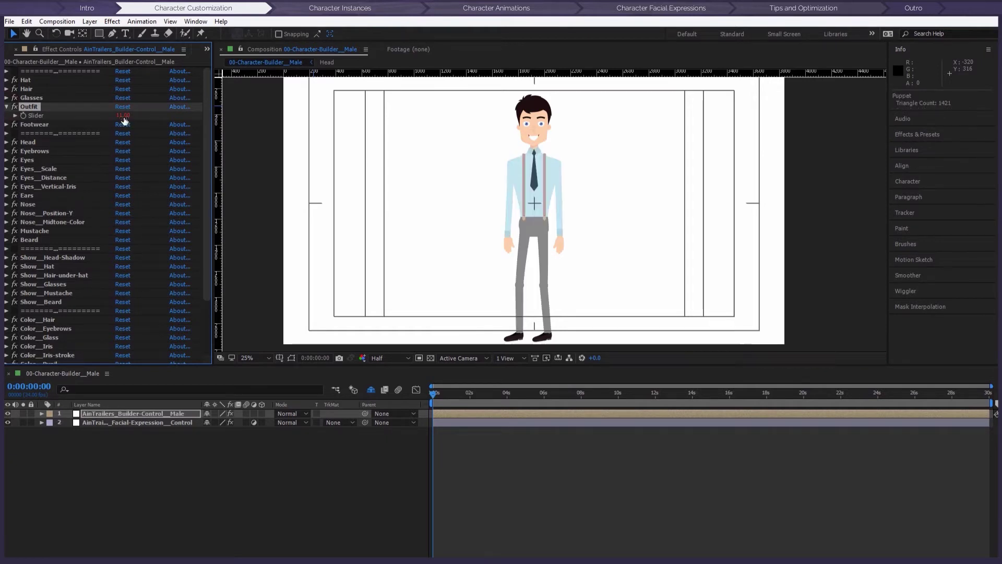
pyautogui.click(123, 116)
pyautogui.write('15')
pyautogui.press('Return')
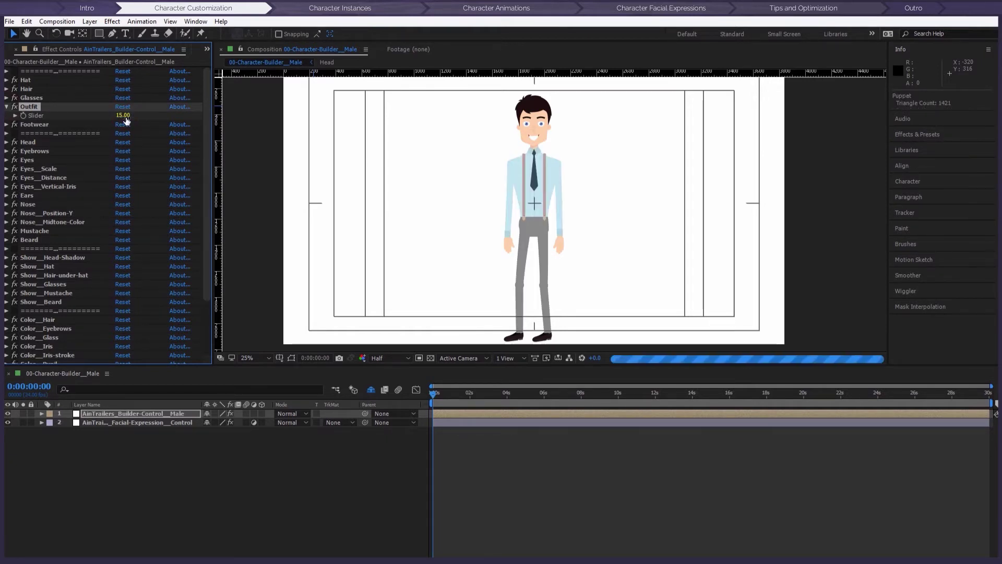
pyautogui.click(125, 112)
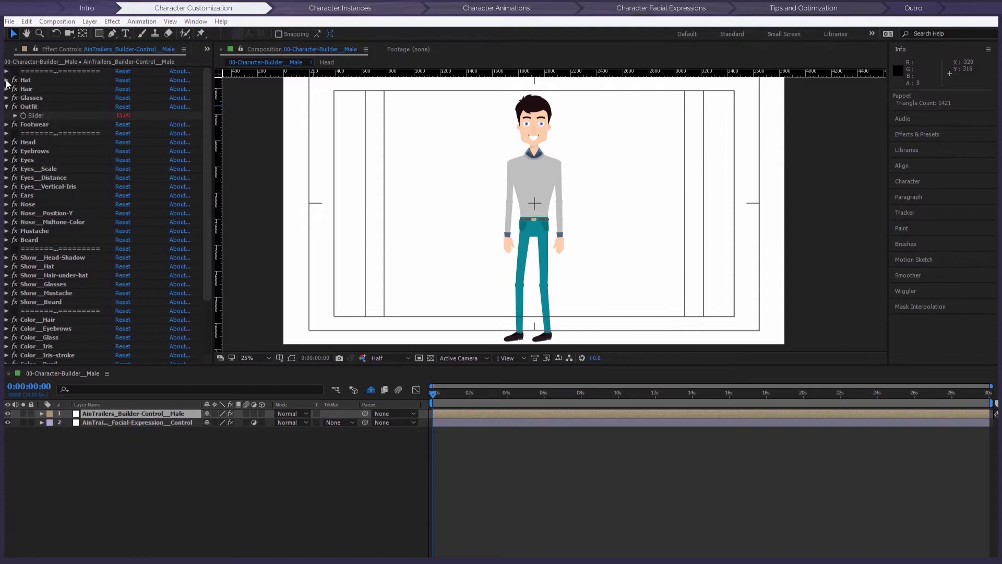
# Change the Head value to 9 for a new head shape
pyautogui.click(6, 142)
pyautogui.click(123, 151)
pyautogui.write('9')
pyautogui.press('Return')
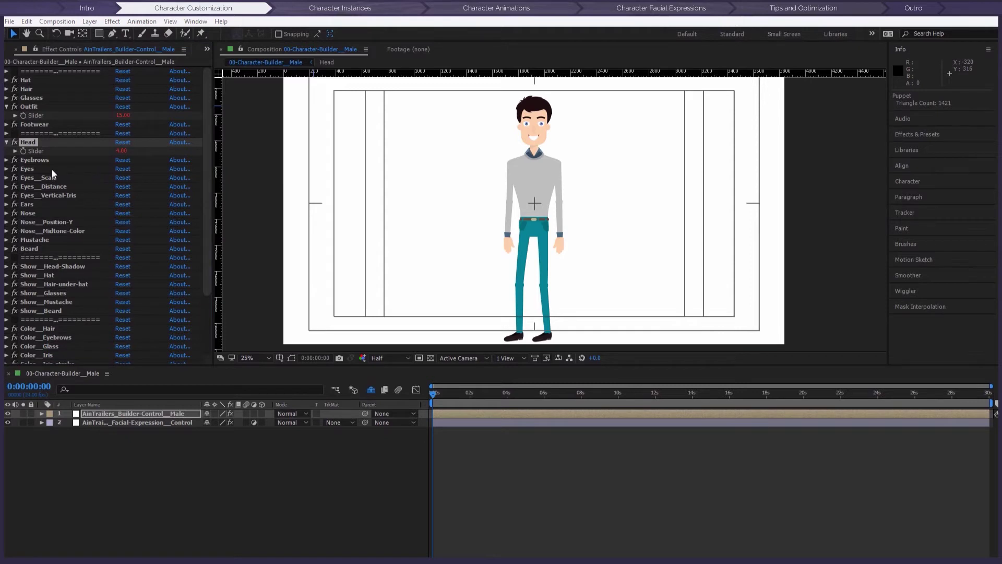
# Set the Hair style to 17 after trying 25
pyautogui.click(7, 88)
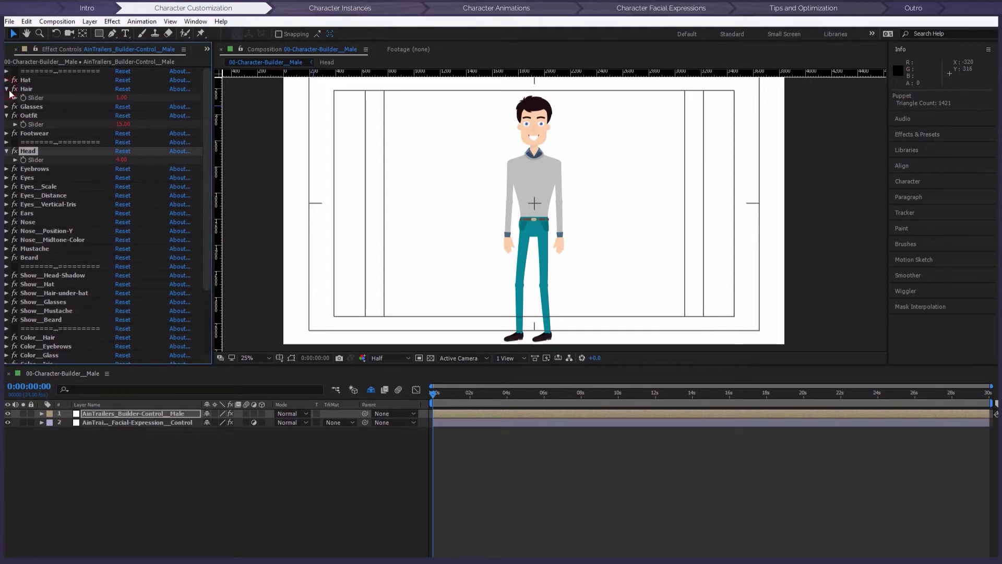
pyautogui.click(123, 98)
pyautogui.write('25')
pyautogui.press('Return')
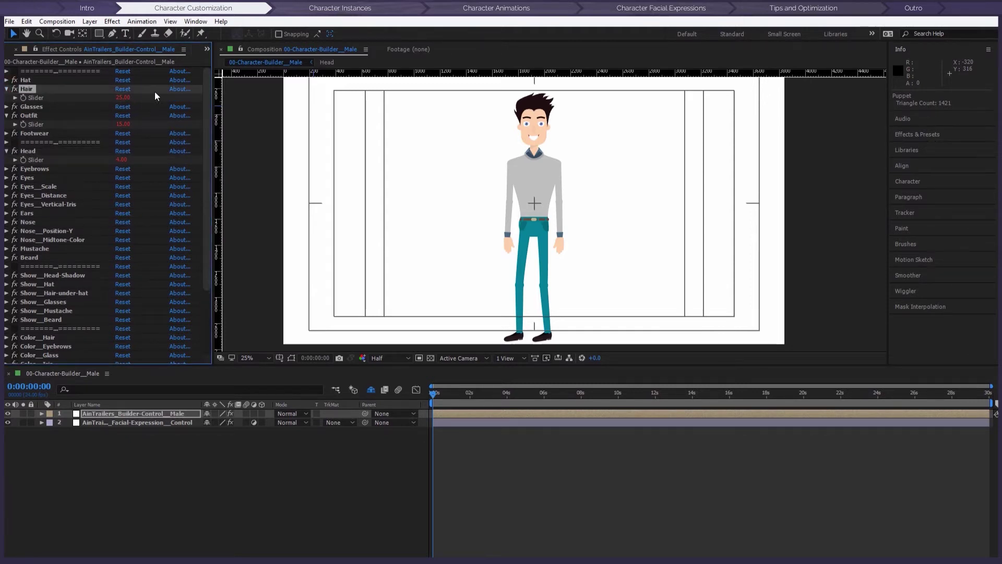
pyautogui.click(123, 97)
pyautogui.write('17')
pyautogui.press('Return')
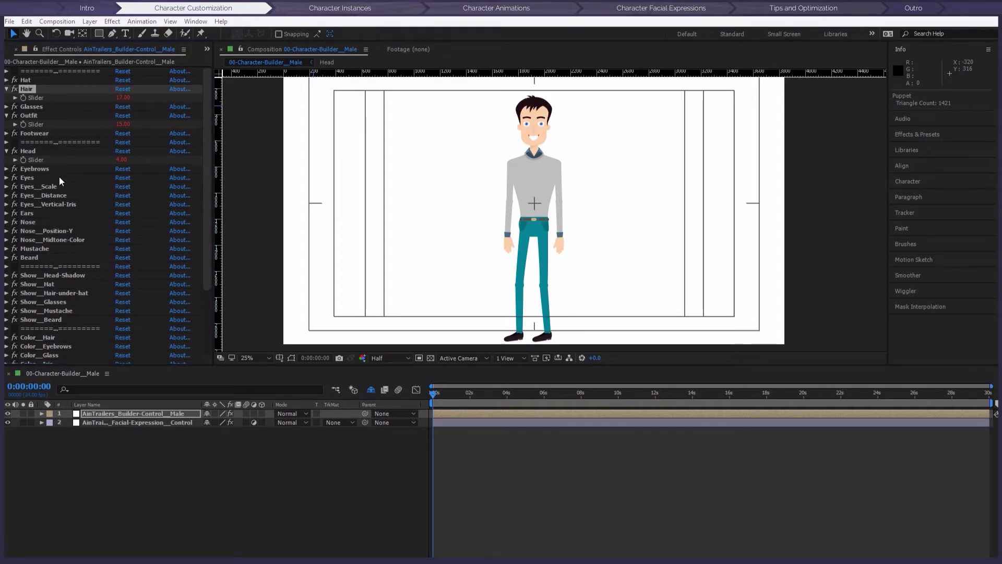
# Set the Nose to design 13
pyautogui.click(7, 222)
pyautogui.click(123, 231)
pyautogui.write('13')
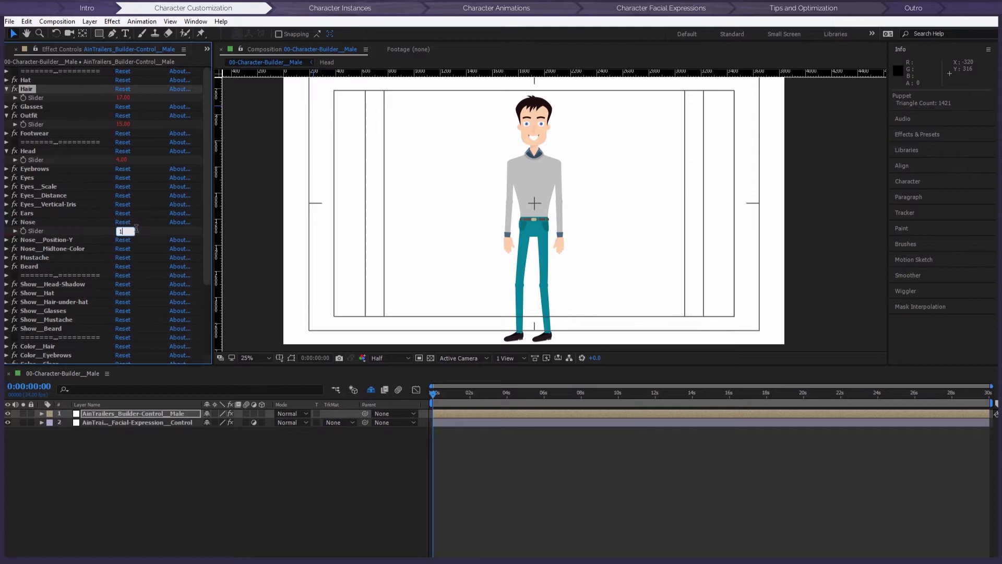
pyautogui.press('Return')
pyautogui.click(125, 231)
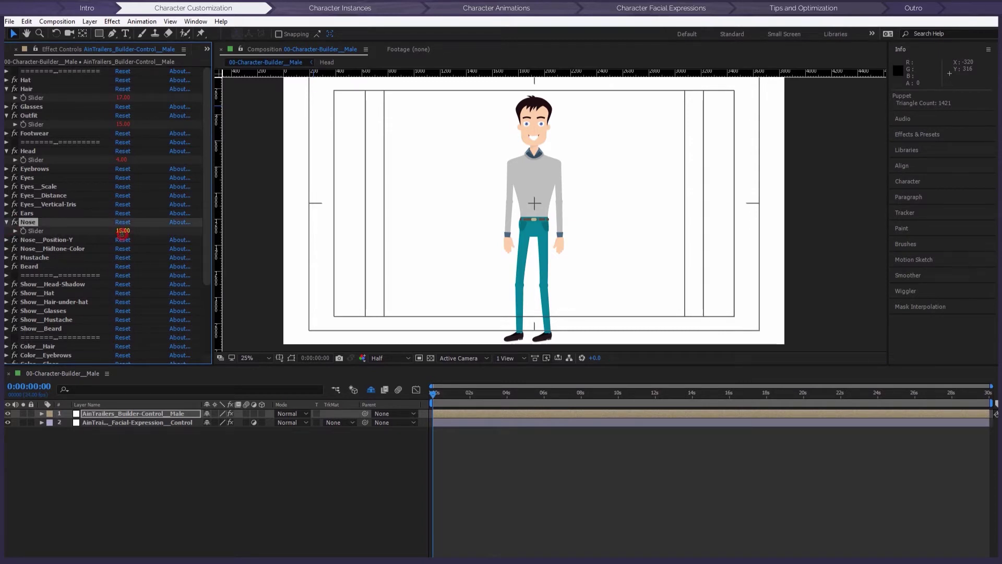
# Settle the Nose on design 16 after trying designs 1 and 19
pyautogui.write('1')
pyautogui.scroll(6, 621, 99)
pyautogui.press('Return')
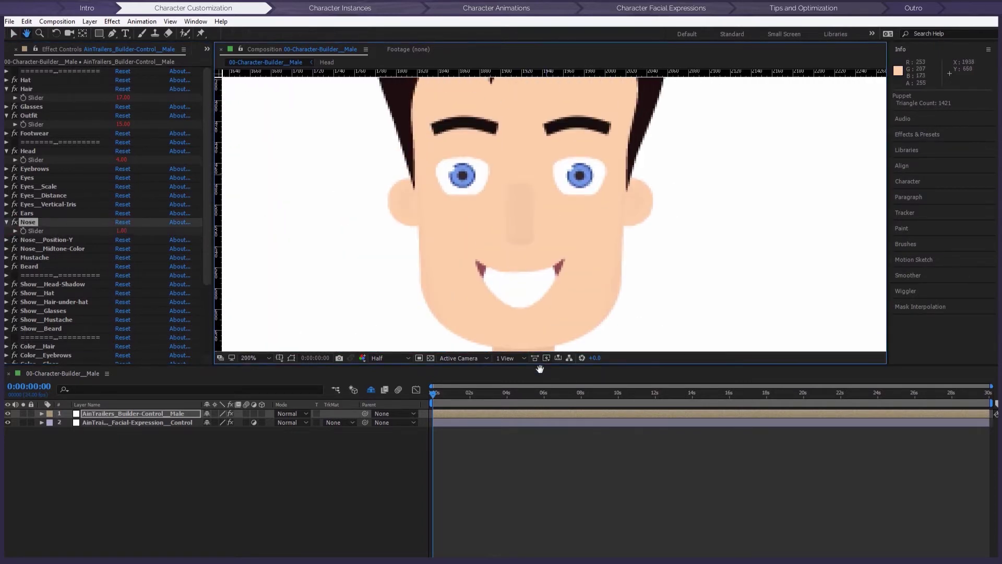
pyautogui.moveTo(122, 230); pyautogui.dragTo(139, 236)
pyautogui.scroll(-2, 445, 203)
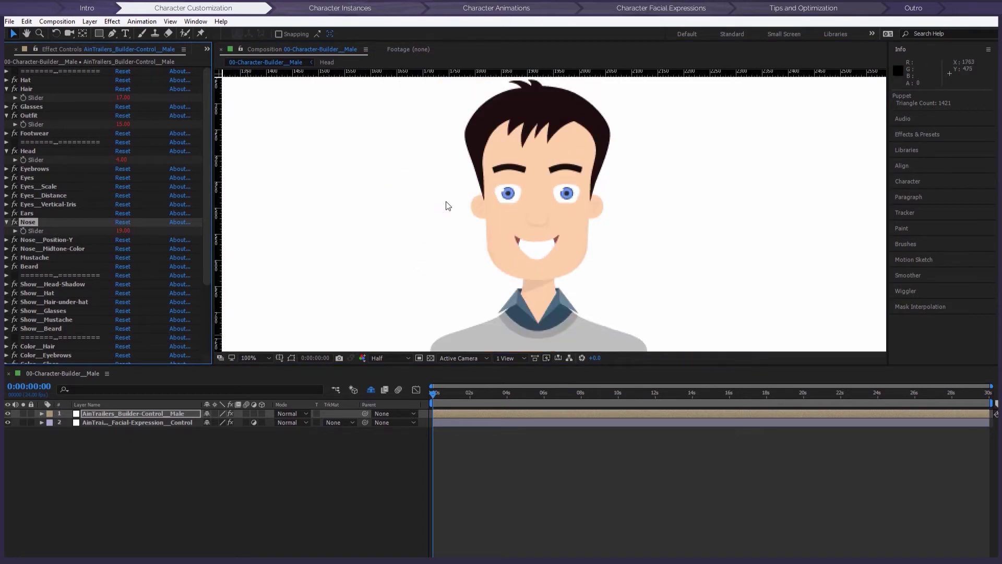
pyautogui.click(123, 231)
pyautogui.write('16')
pyautogui.press('Return')
# Enlarge the eyes by setting Eyes_Scale to 72, after first trying 53
pyautogui.click(208, 266)
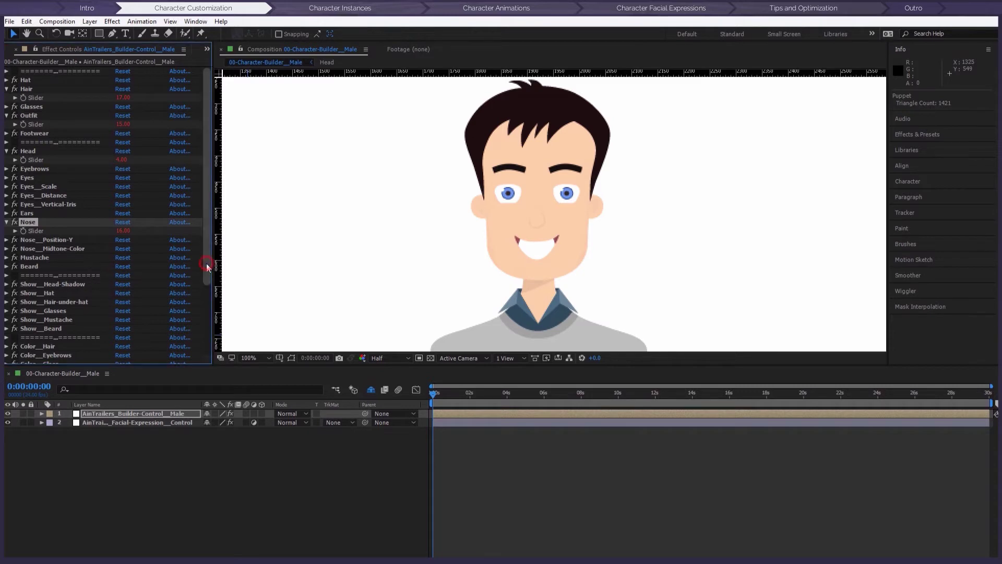
pyautogui.click(7, 176)
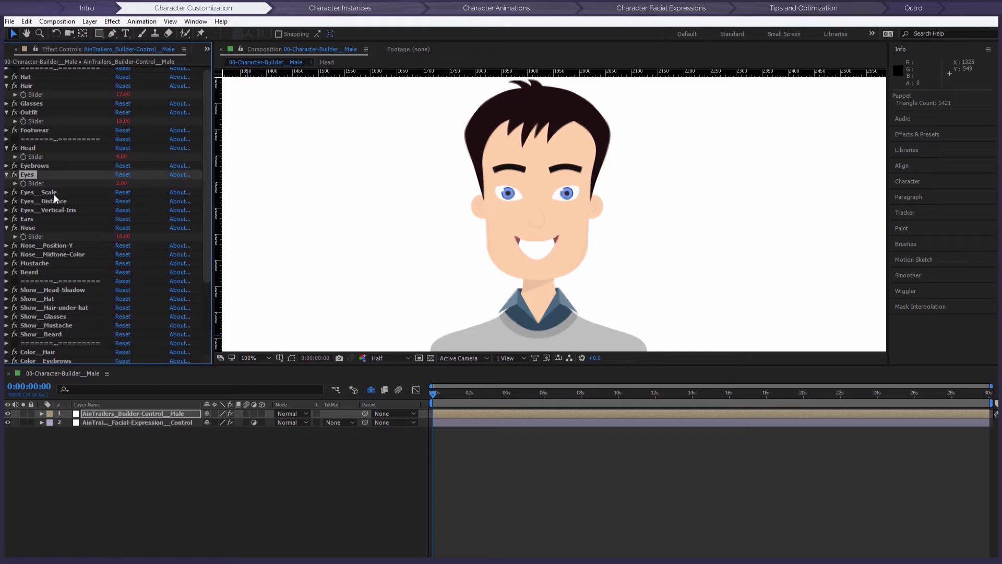
pyautogui.scroll(-3, 59, 220)
pyautogui.click(7, 145)
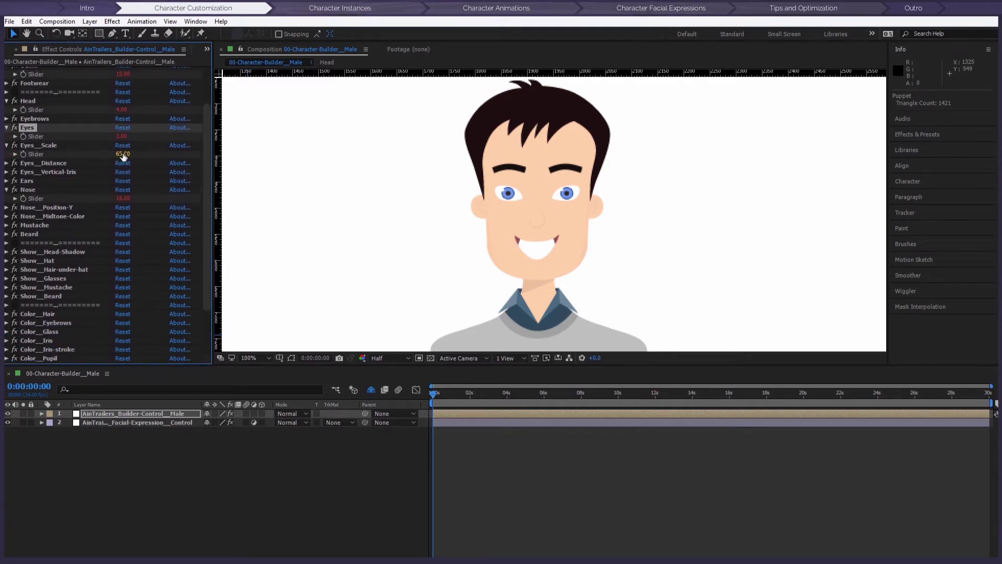
pyautogui.click(125, 155)
pyautogui.write('53')
pyautogui.press('Return')
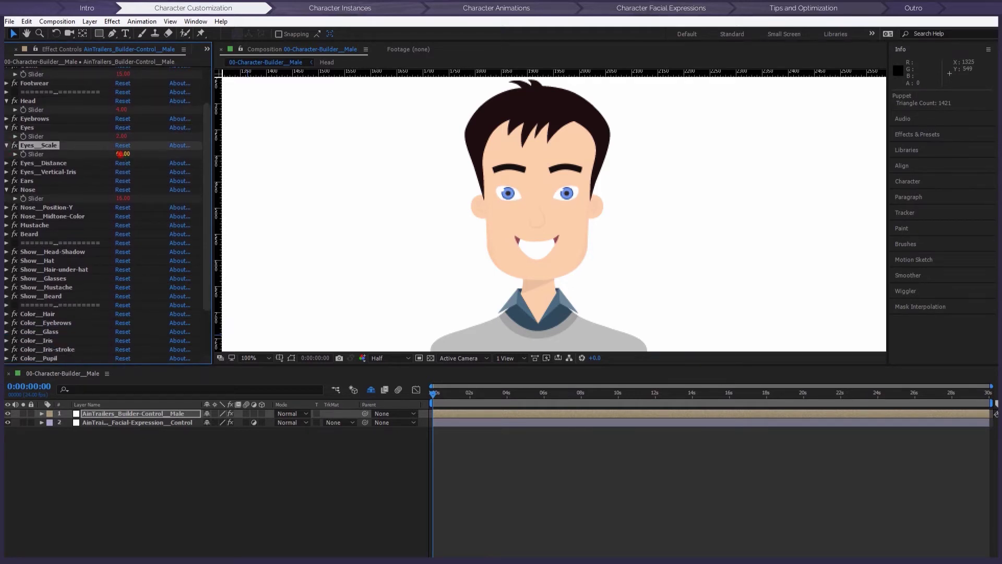
pyautogui.moveTo(122, 154); pyautogui.dragTo(129, 155)
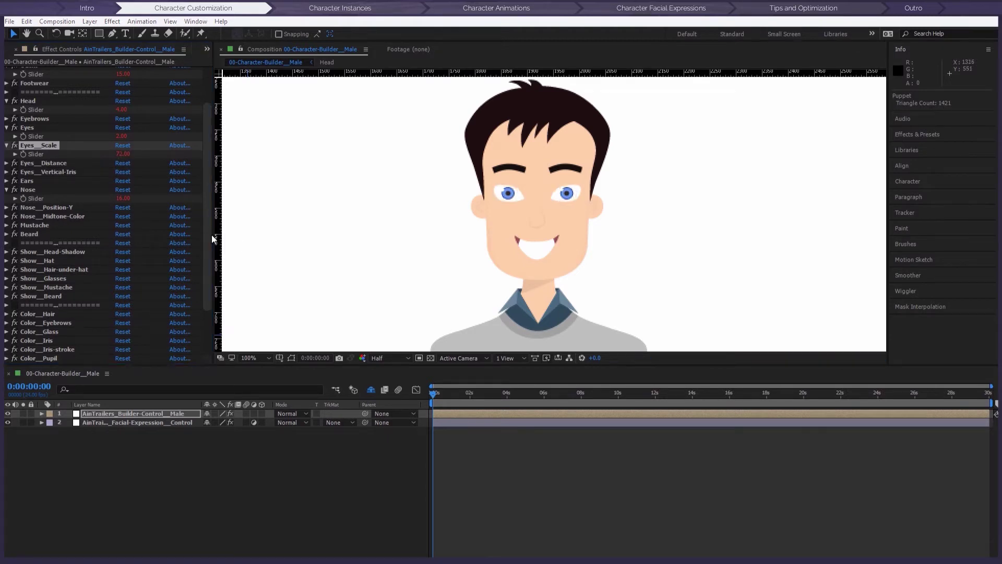
pyautogui.moveTo(211, 234); pyautogui.dragTo(208, 278)
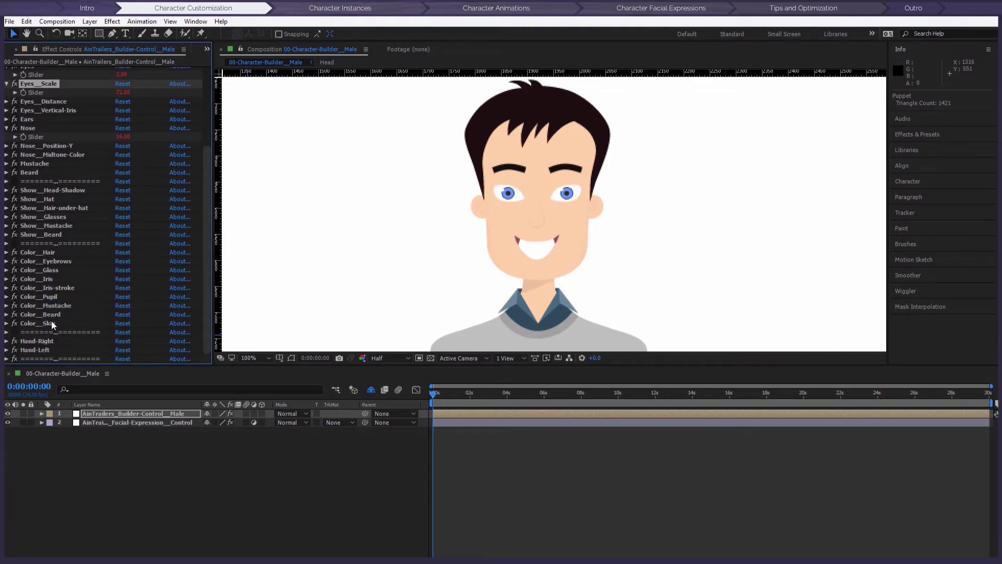
# Turn on Show_Mustache and set Color_Hair to brown 6F521B
pyautogui.click(13, 226)
pyautogui.click(118, 235)
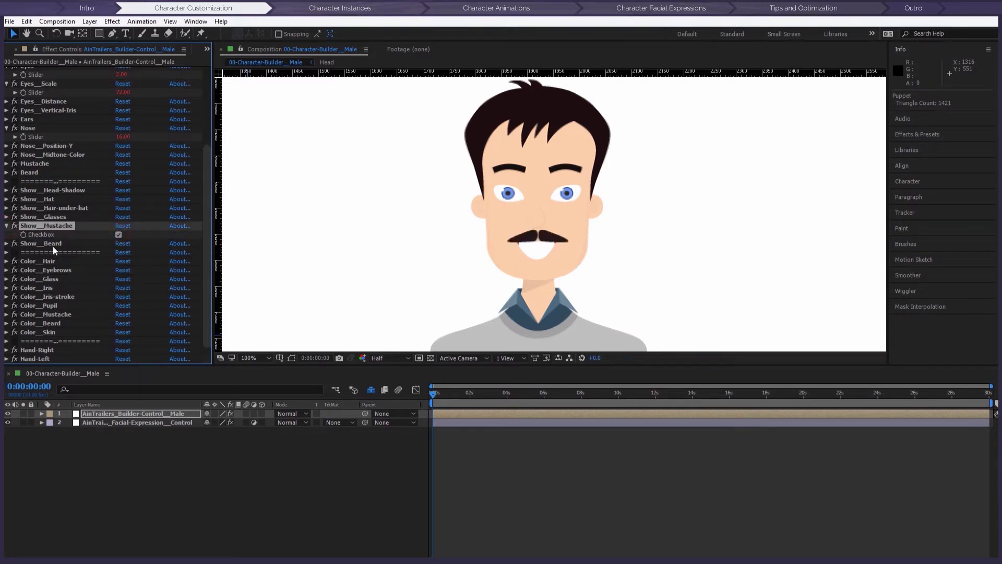
pyautogui.click(7, 261)
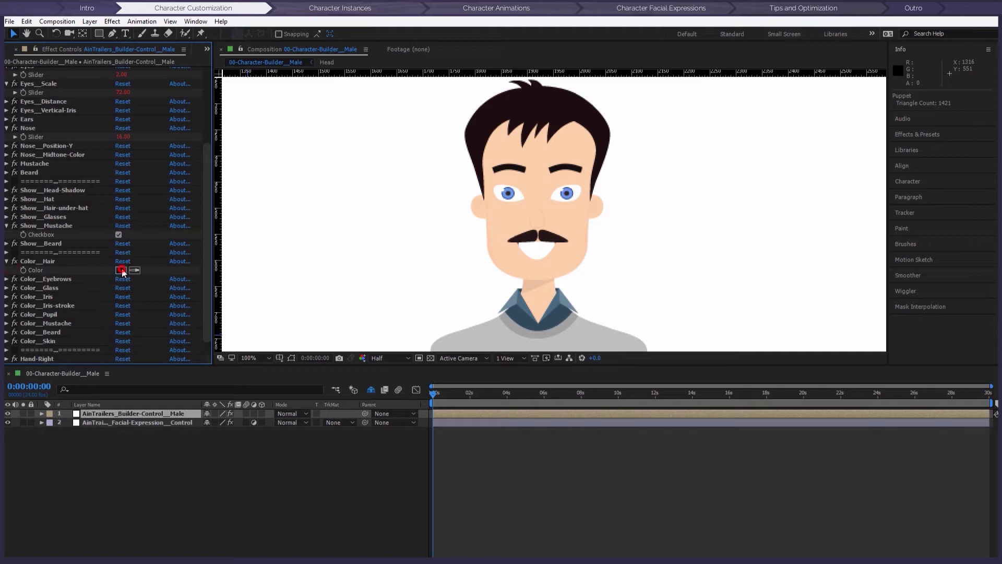
pyautogui.click(120, 270)
pyautogui.moveTo(239, 296)
pyautogui.mouseDown()
pyautogui.moveTo(242, 274)
pyautogui.moveTo(242, 282)
pyautogui.mouseUp()
pyautogui.click(194, 239)
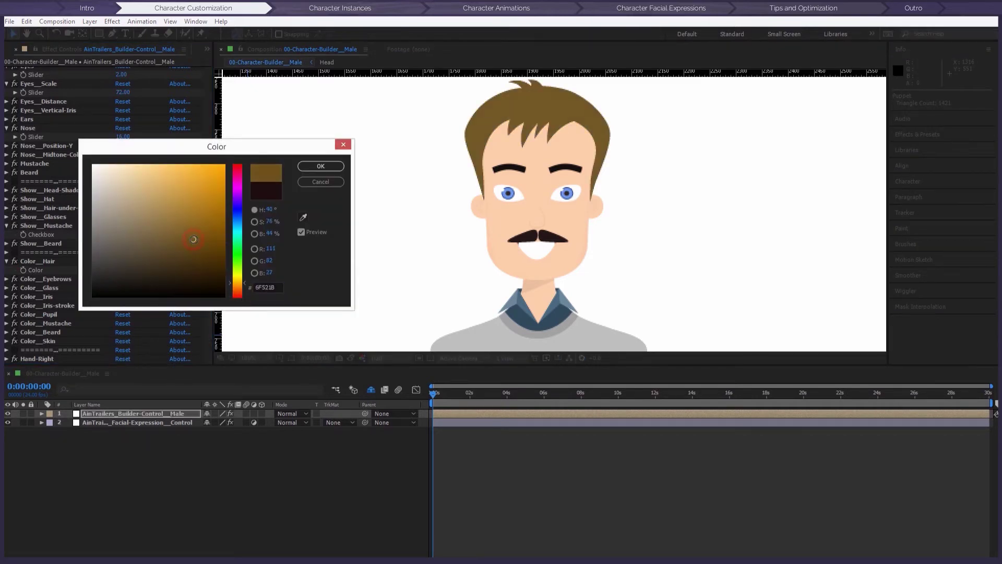
pyautogui.click(331, 166)
pyautogui.scroll(-1, 67, 299)
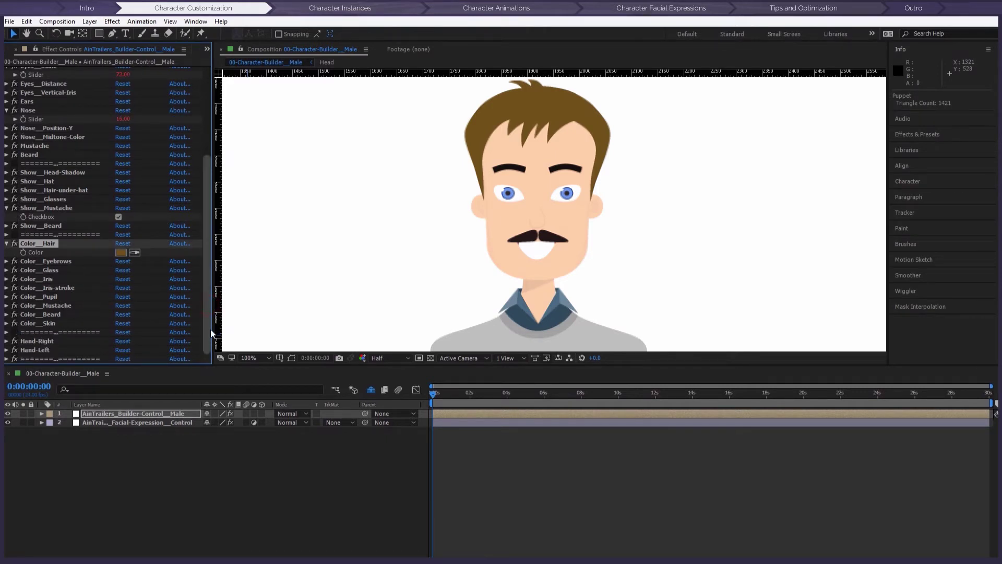
pyautogui.scroll(5, 210, 329)
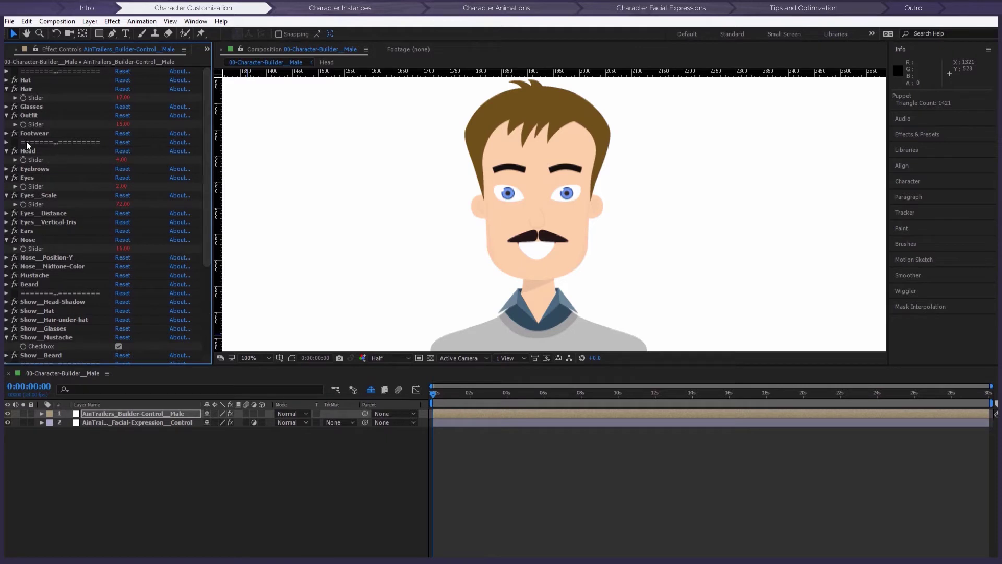
# Lower Footwear from 14 to 12 and bring the new shoes into view
pyautogui.click(6, 133)
pyautogui.scroll(-4, 524, 281)
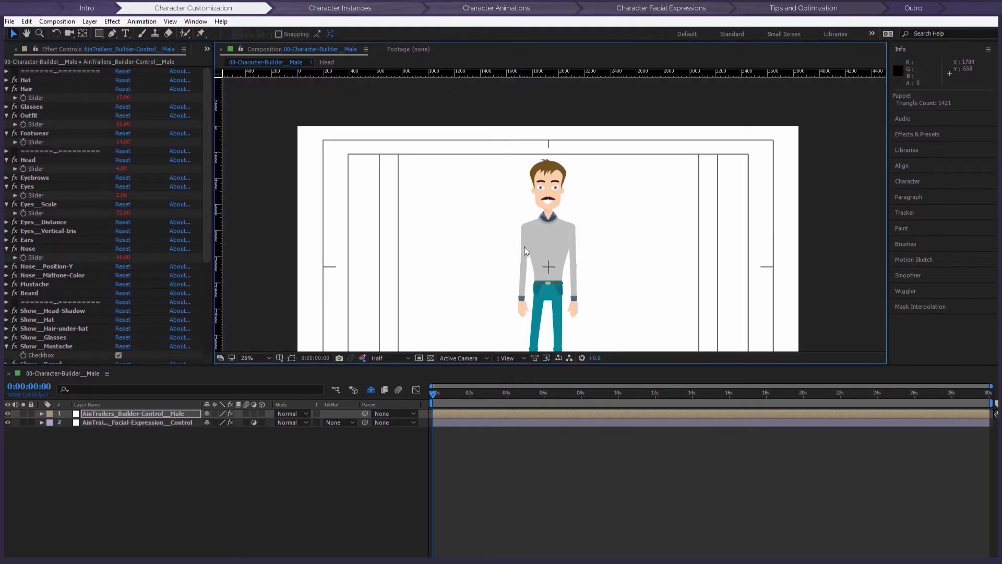
pyautogui.moveTo(524, 250); pyautogui.dragTo(510, 172)
pyautogui.moveTo(123, 141); pyautogui.dragTo(118, 141)
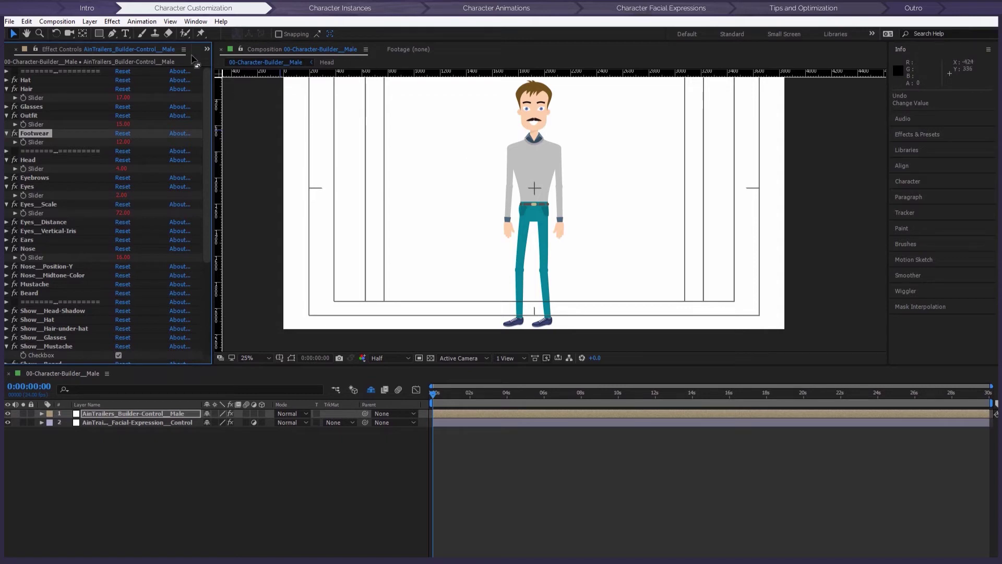
pyautogui.click(196, 22)
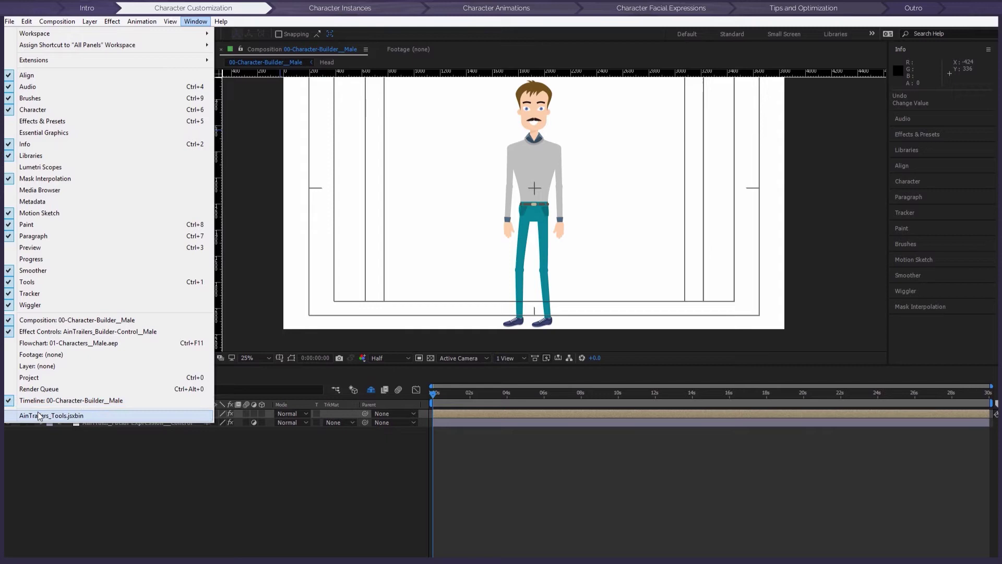
# Launch AinTrailers Tools, reposition its panel, and generate several random characters
pyautogui.click(73, 416)
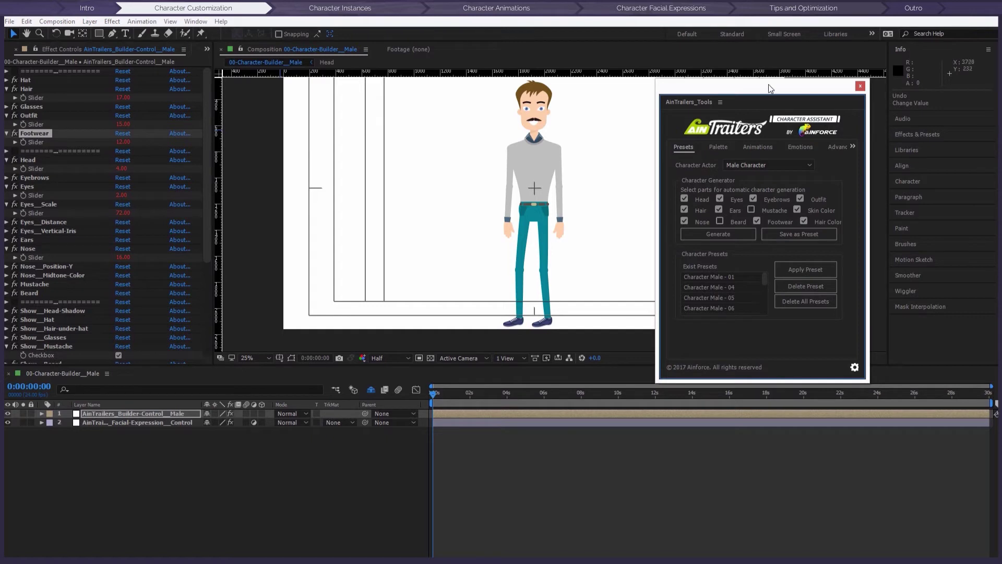
pyautogui.click(8, 50)
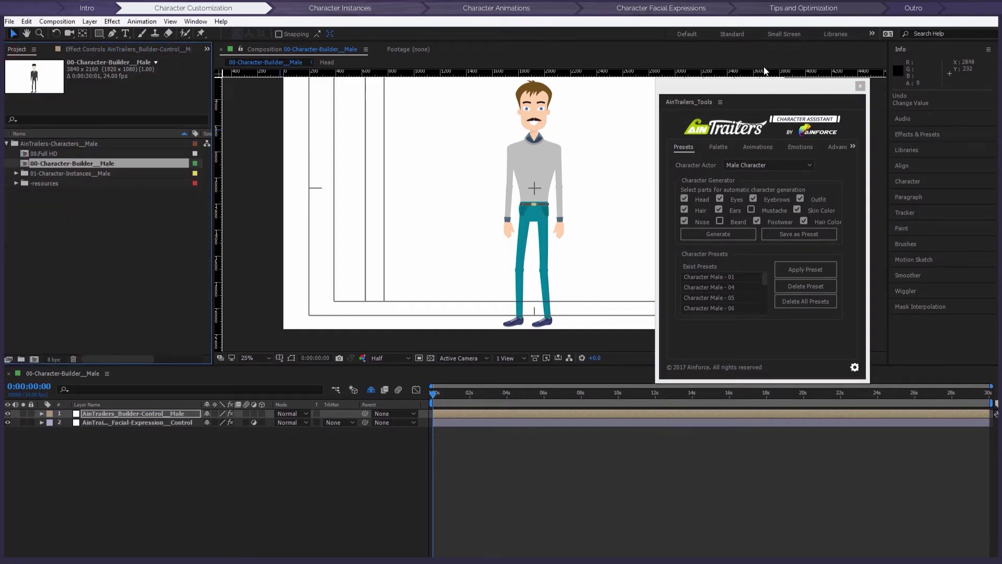
pyautogui.moveTo(762, 93); pyautogui.dragTo(786, 70)
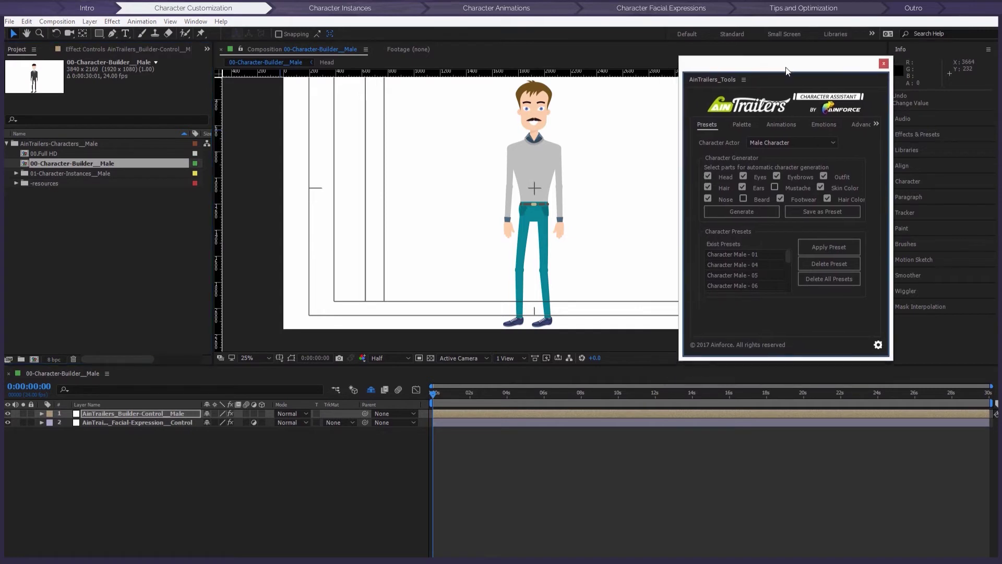
pyautogui.click(741, 215)
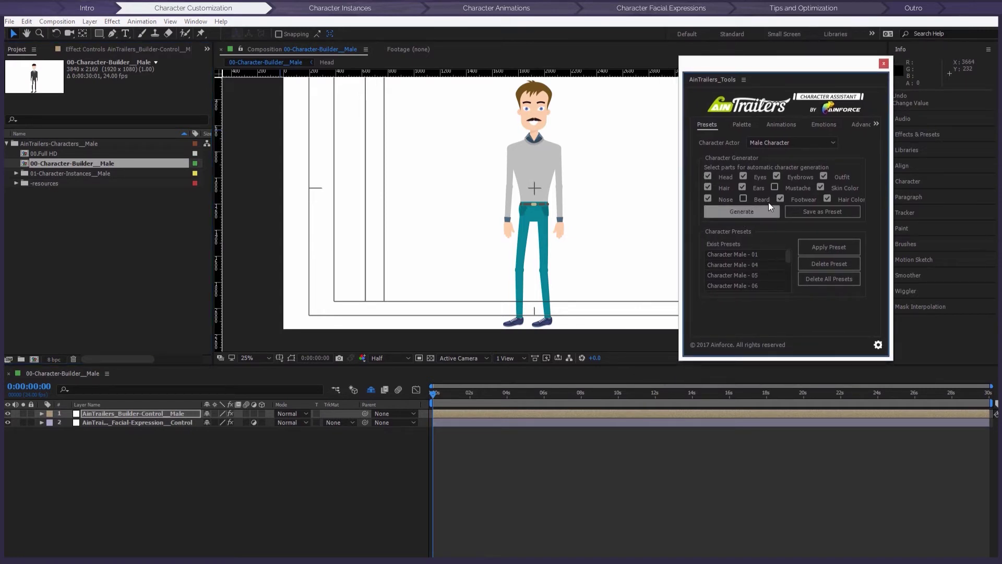
pyautogui.click(741, 211)
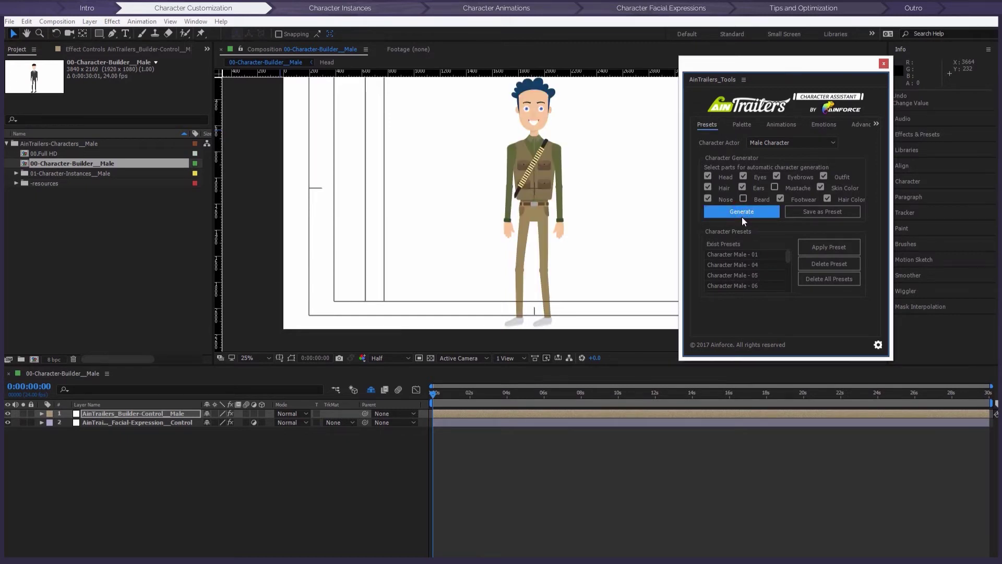
pyautogui.click(741, 216)
pyautogui.click(740, 214)
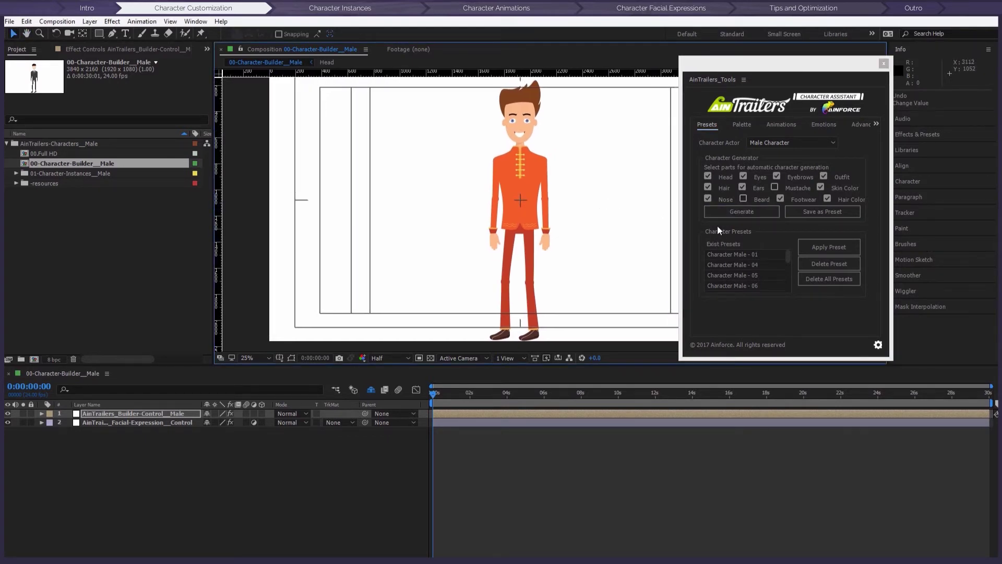
# Keep head, eyes and hair colour fixed and regenerate until a green superhero suit appears
pyautogui.click(709, 177)
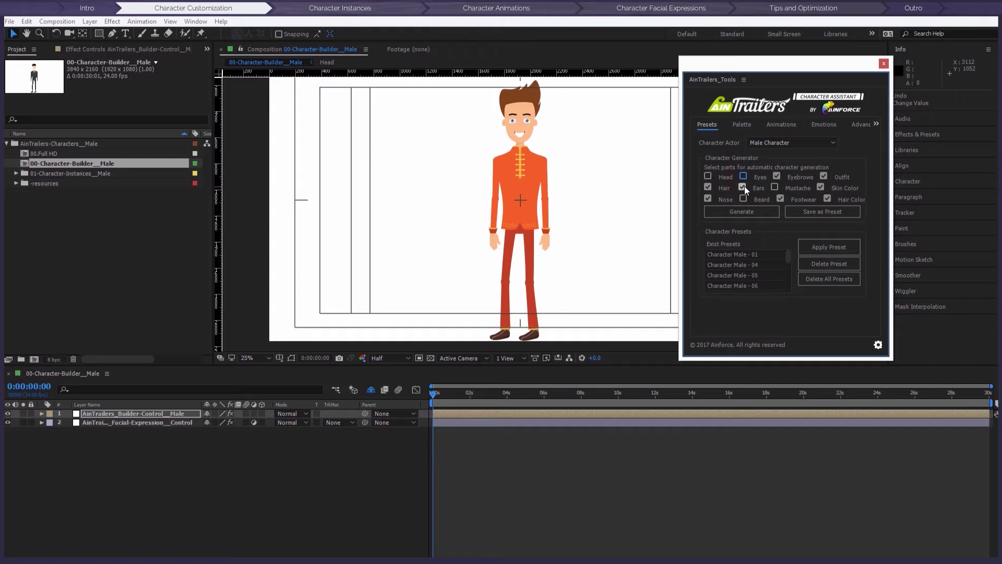
pyautogui.click(827, 199)
pyautogui.click(733, 211)
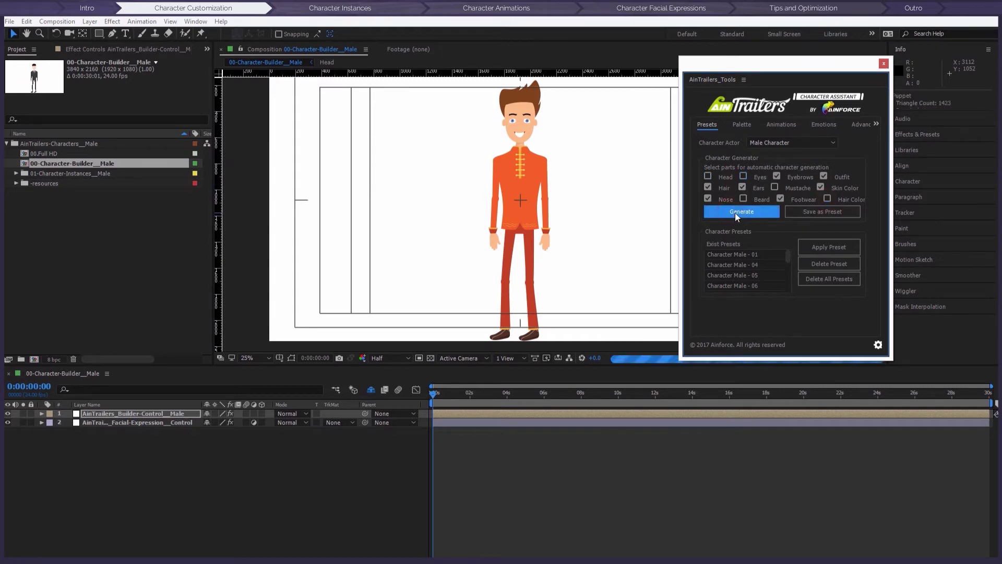
pyautogui.click(737, 212)
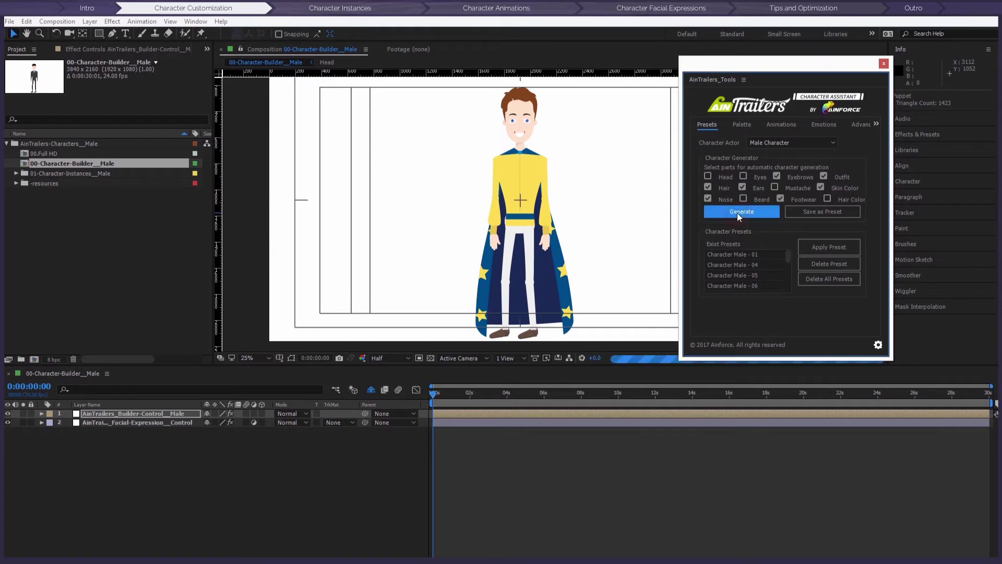
pyautogui.click(737, 212)
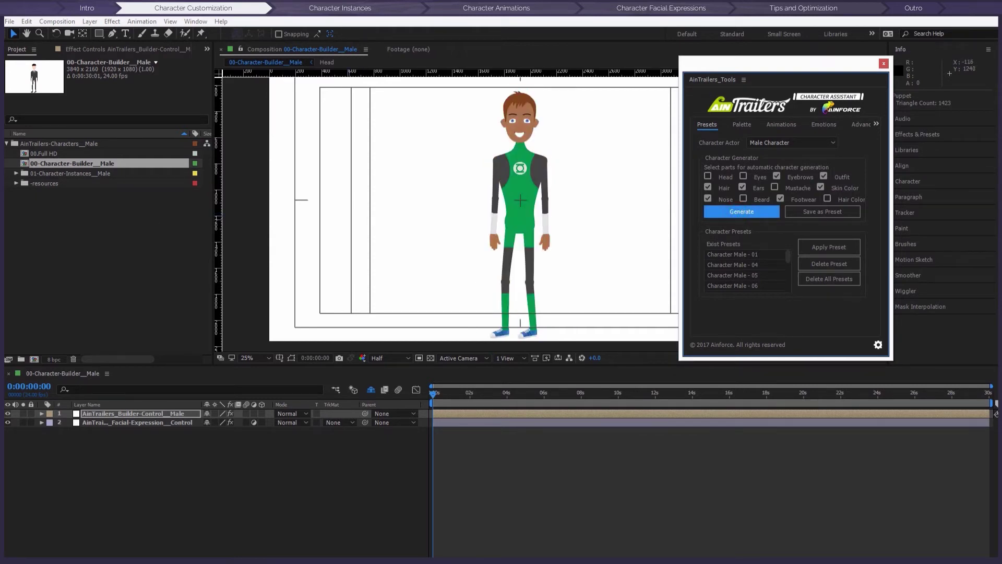
pyautogui.click(523, 224)
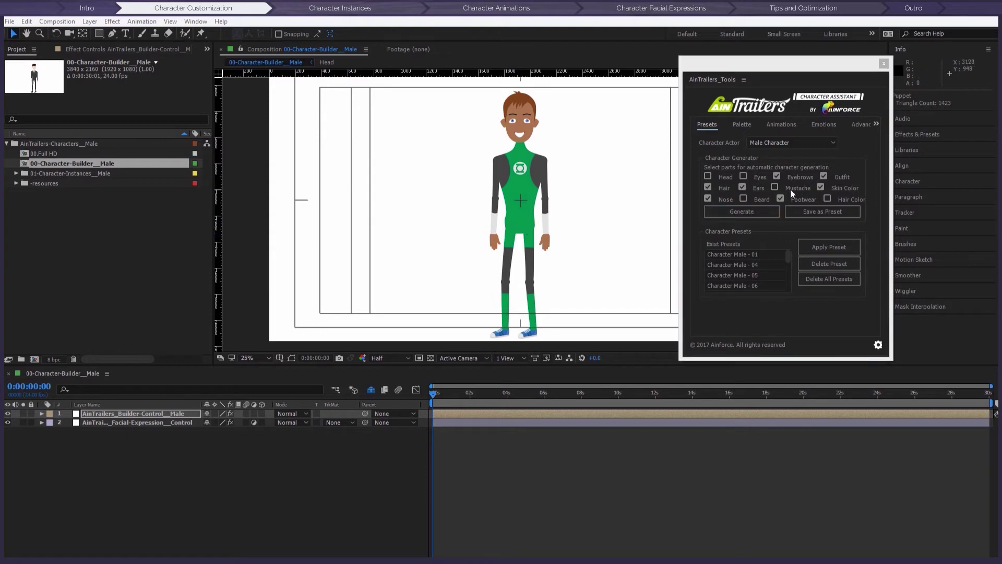
pyautogui.click(741, 125)
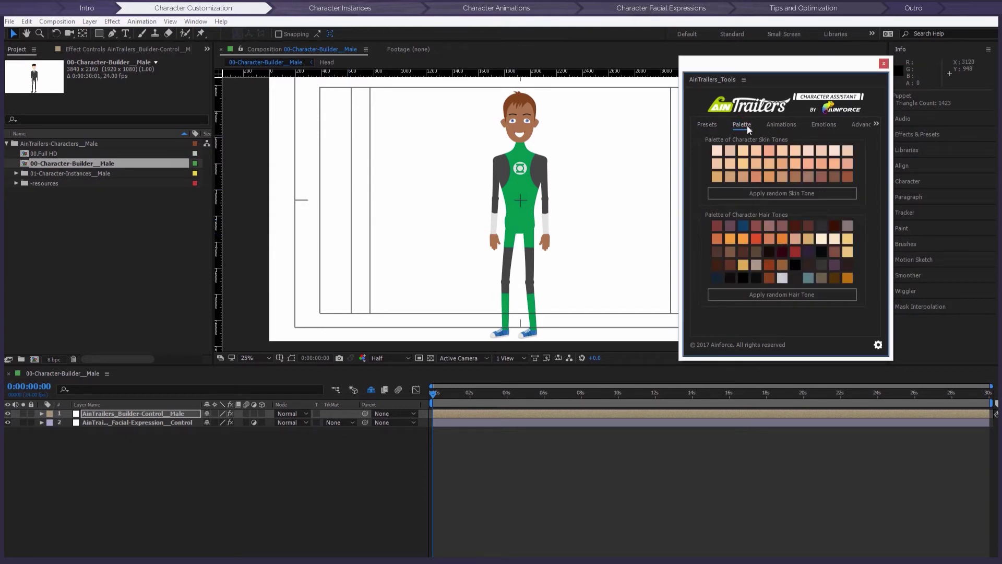
# Cycle through five random skin tones and two random hair colours on the character
pyautogui.click(765, 192)
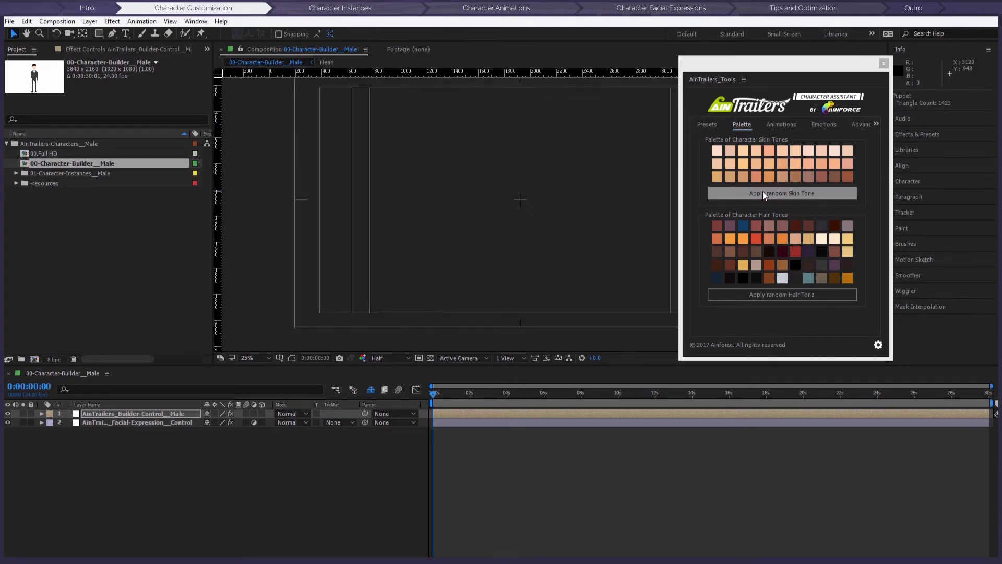
pyautogui.click(764, 192)
pyautogui.click(772, 194)
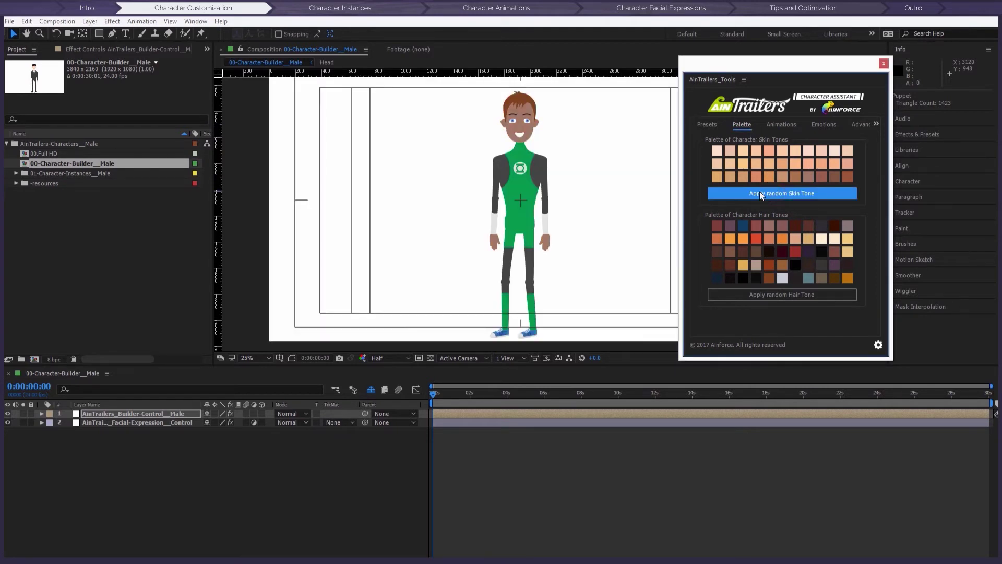
pyautogui.click(775, 193)
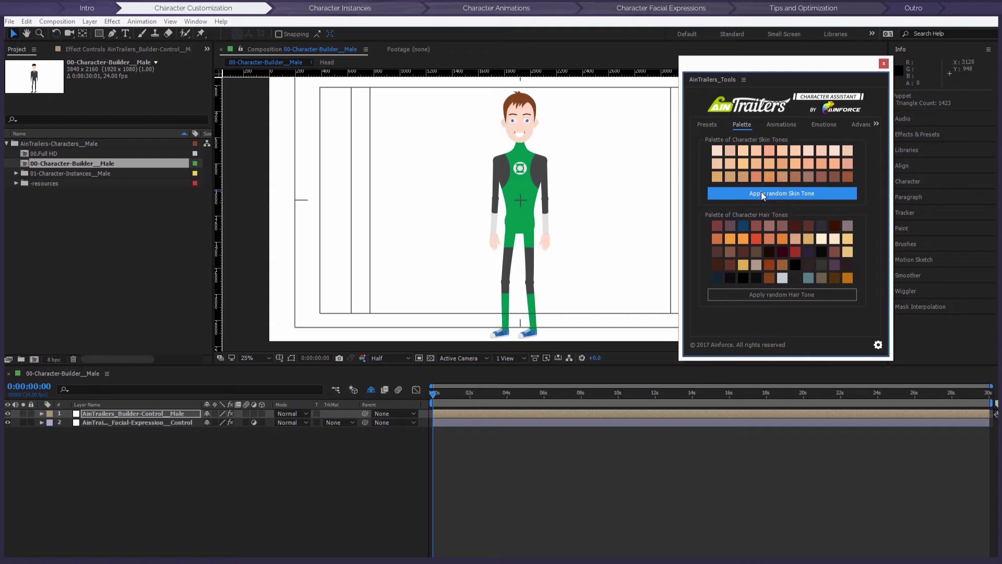
pyautogui.click(765, 193)
pyautogui.click(764, 292)
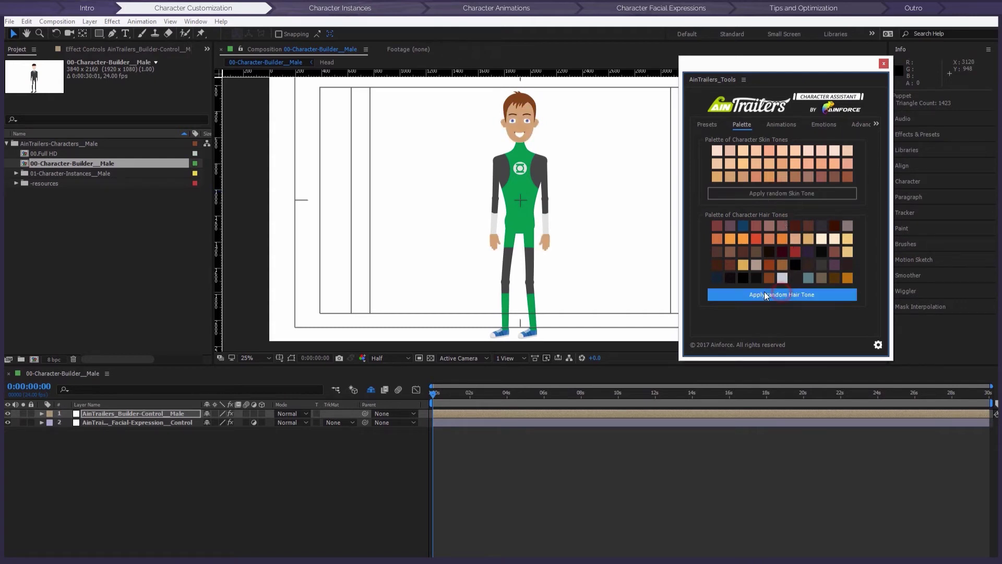
pyautogui.click(772, 293)
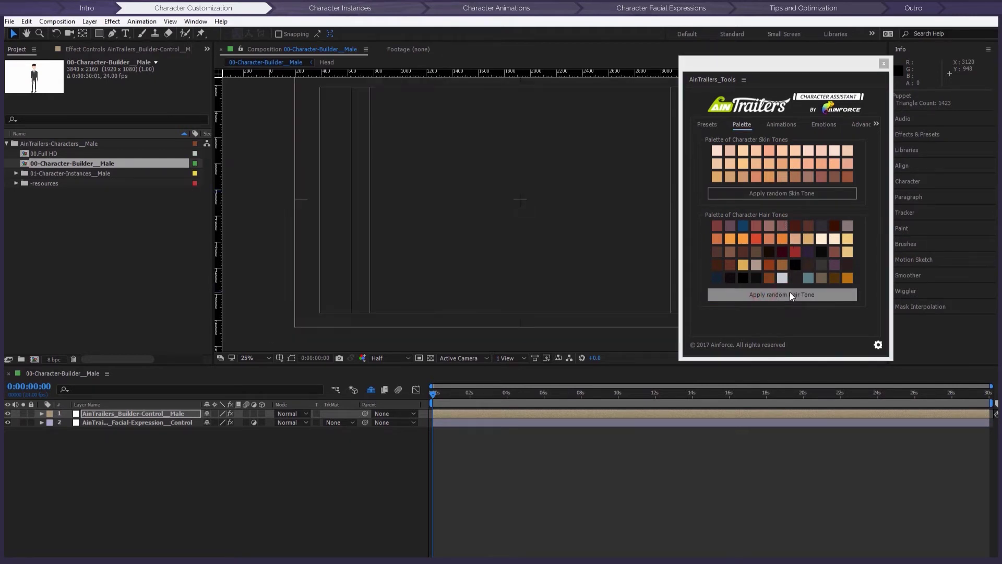
# Roll one more random hair colour, then sample a light peach skin tone into the control layer's Color_Skin
pyautogui.click(766, 293)
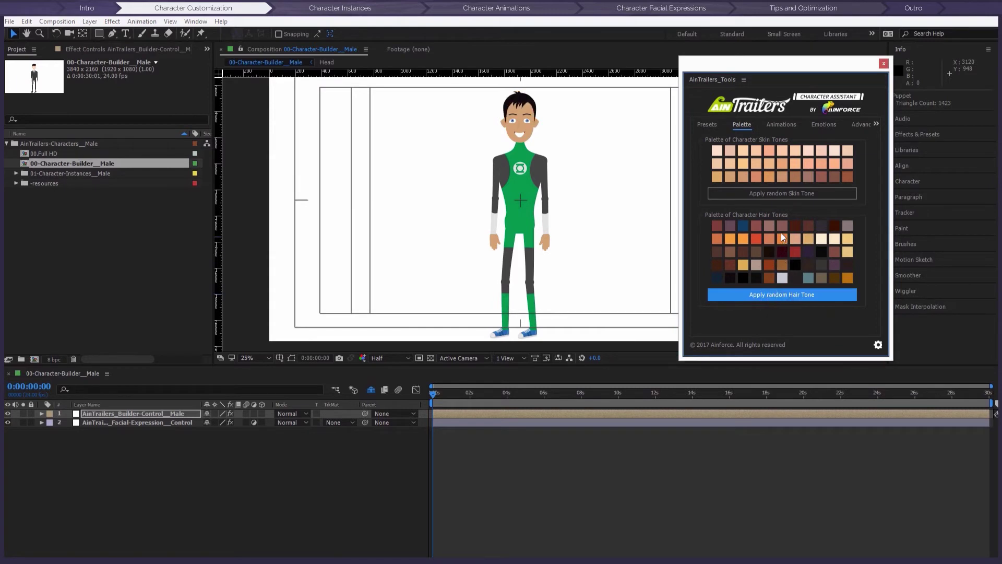
pyautogui.click(118, 415)
pyautogui.click(123, 49)
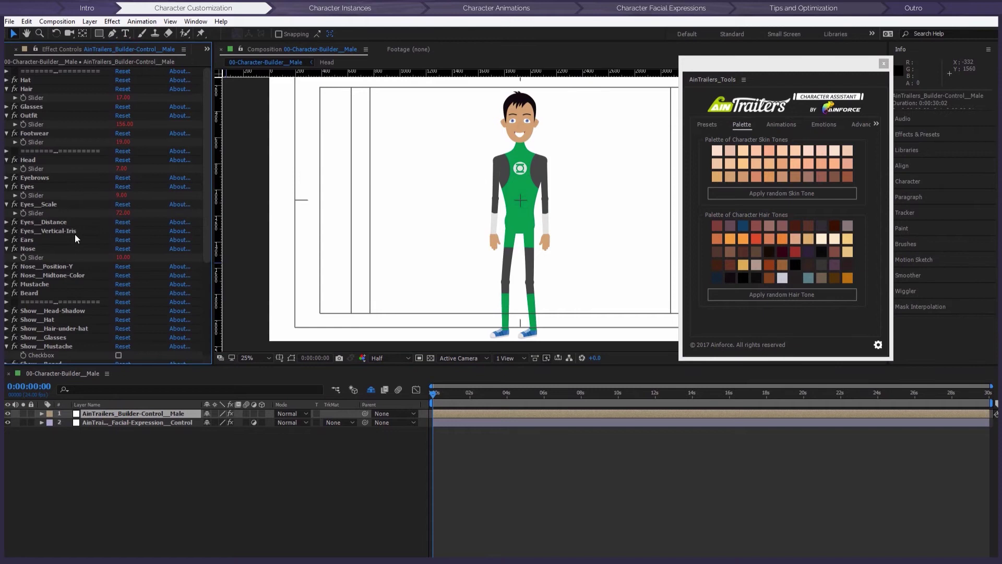
pyautogui.scroll(-5, 74, 240)
pyautogui.click(6, 323)
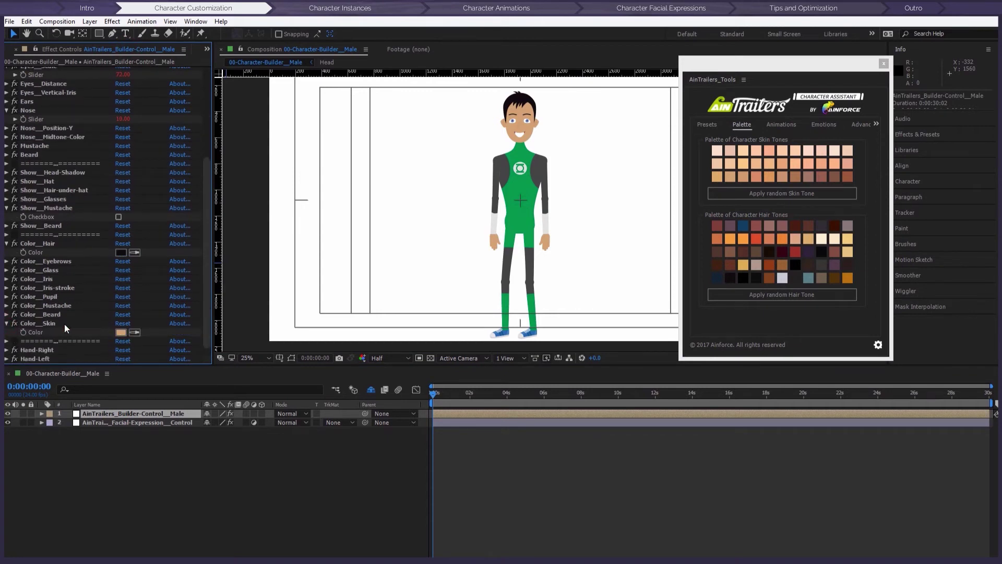
pyautogui.click(823, 175)
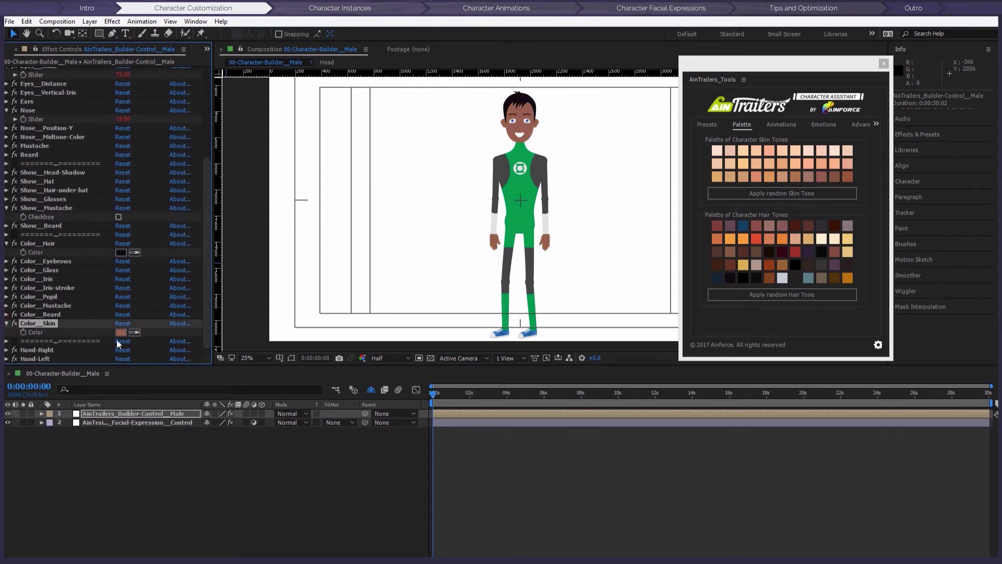
pyautogui.click(778, 193)
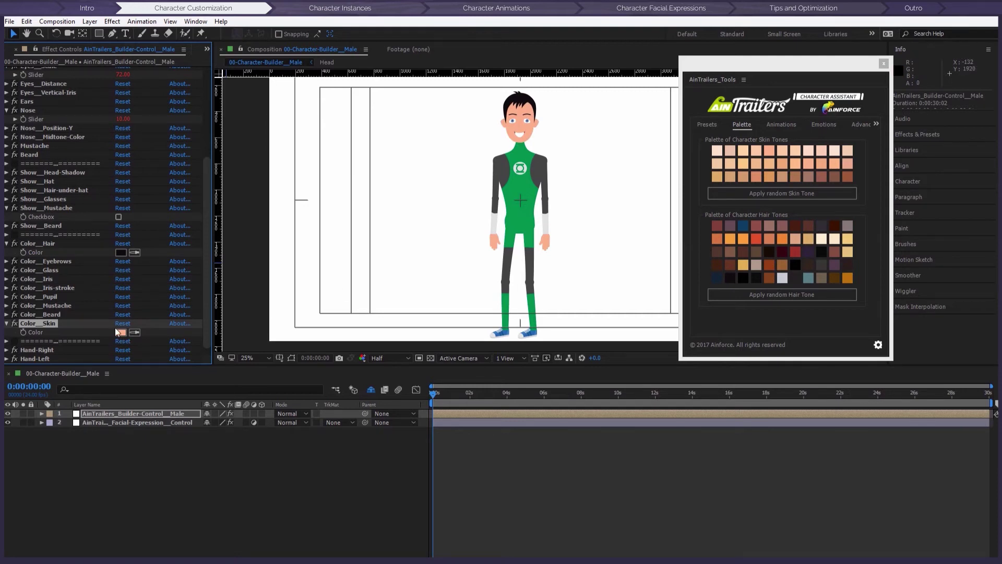
# Sample a red hair colour from the palette into Color_Hair
pyautogui.click(135, 252)
pyautogui.click(745, 265)
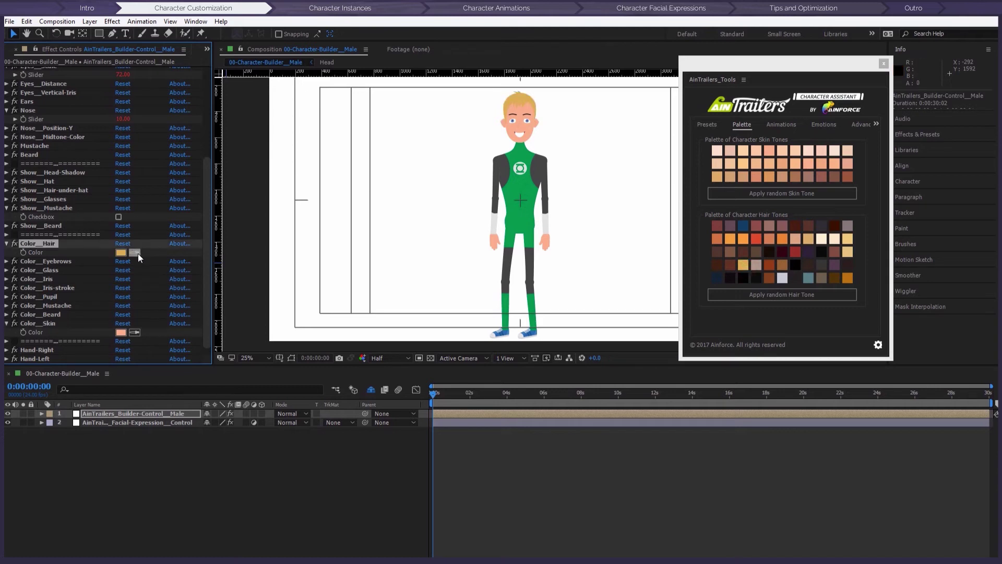
pyautogui.click(755, 241)
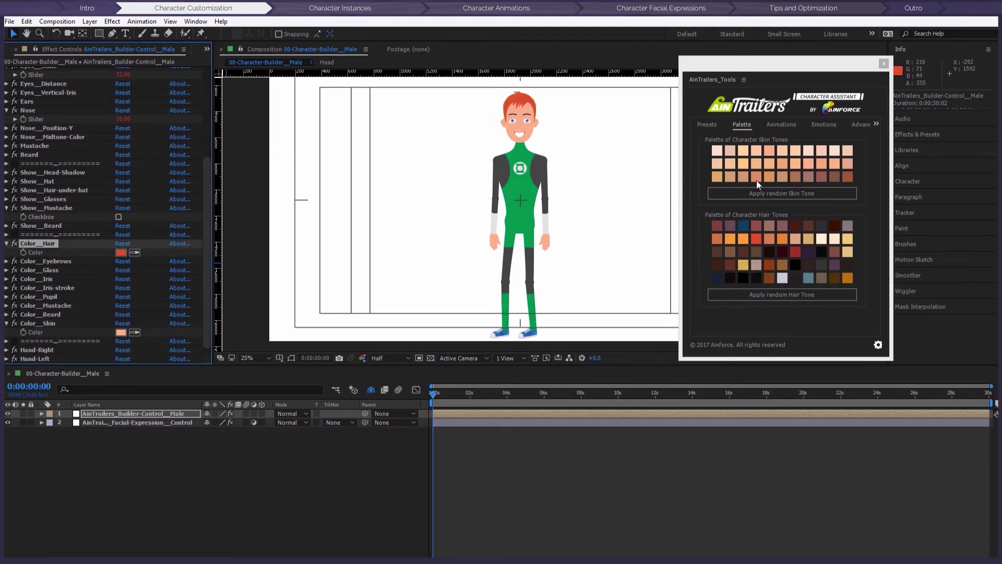
pyautogui.click(711, 123)
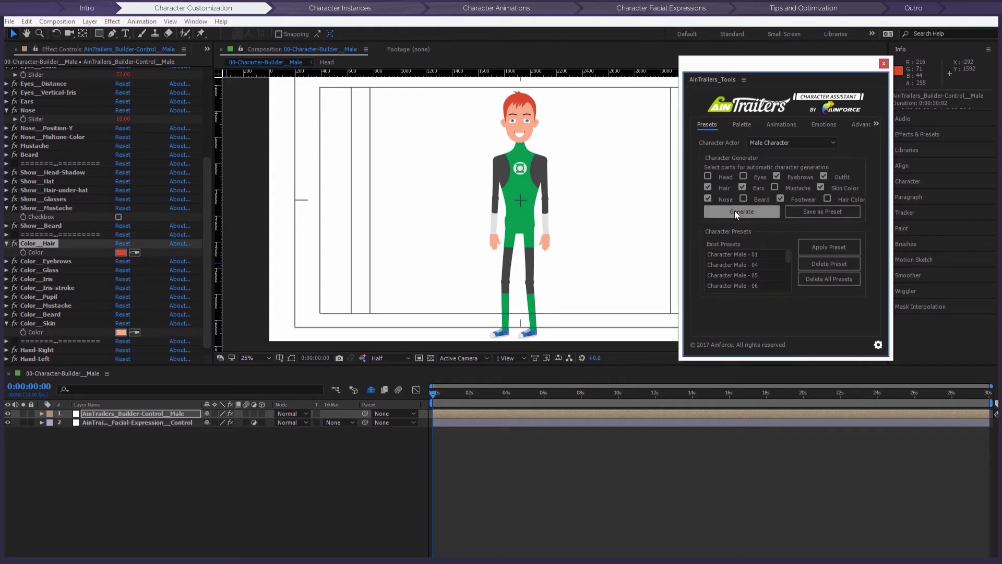
# Generate a new random character, save it as a preset, and expand the character instances folder
pyautogui.click(722, 210)
pyautogui.click(817, 212)
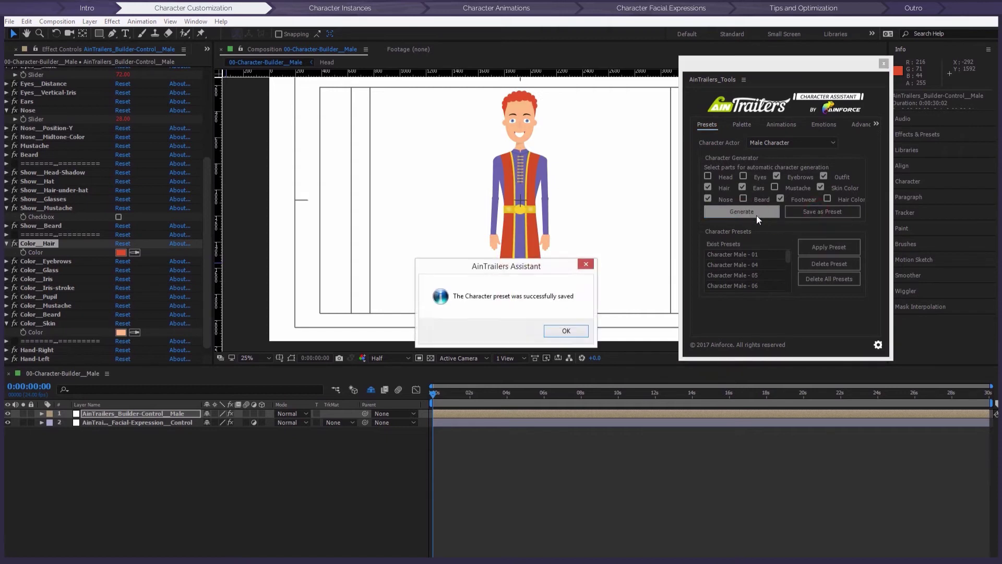
pyautogui.click(571, 331)
pyautogui.click(711, 214)
pyautogui.click(822, 211)
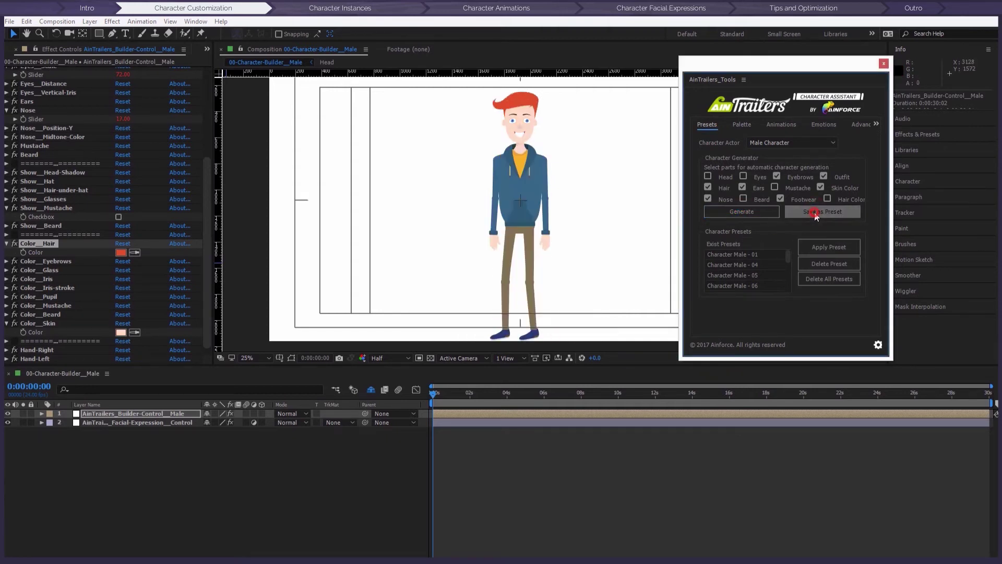
pyautogui.click(567, 329)
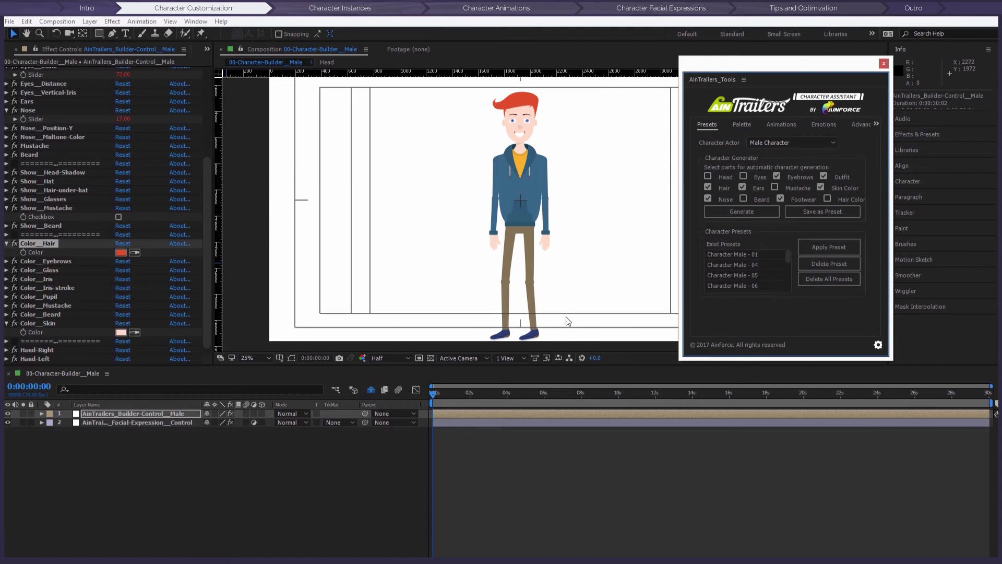
pyautogui.click(6, 50)
pyautogui.doubleClick(67, 173)
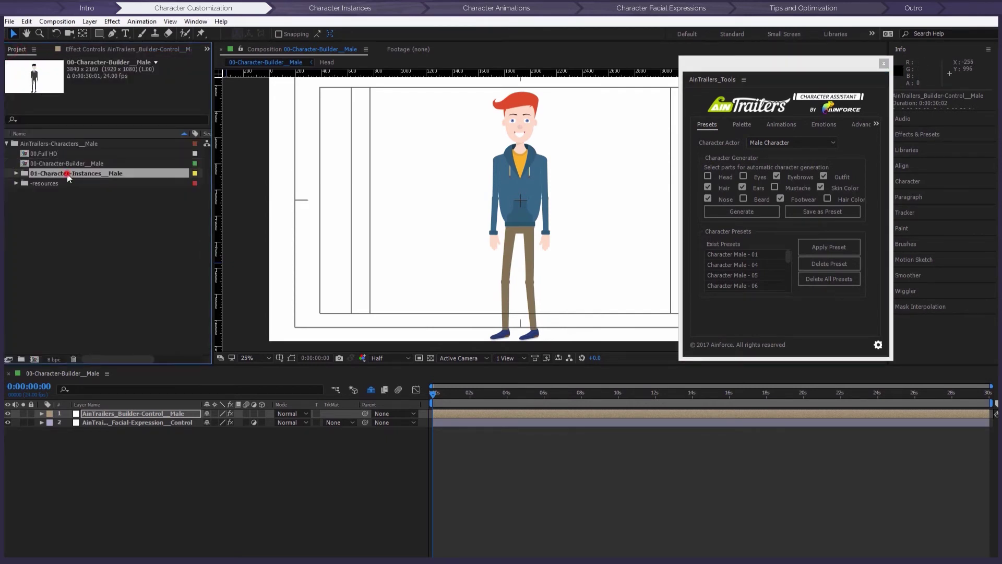
# Open Character-Instance Male-01 and apply the Character Male - 22 preset to it
pyautogui.doubleClick(72, 183)
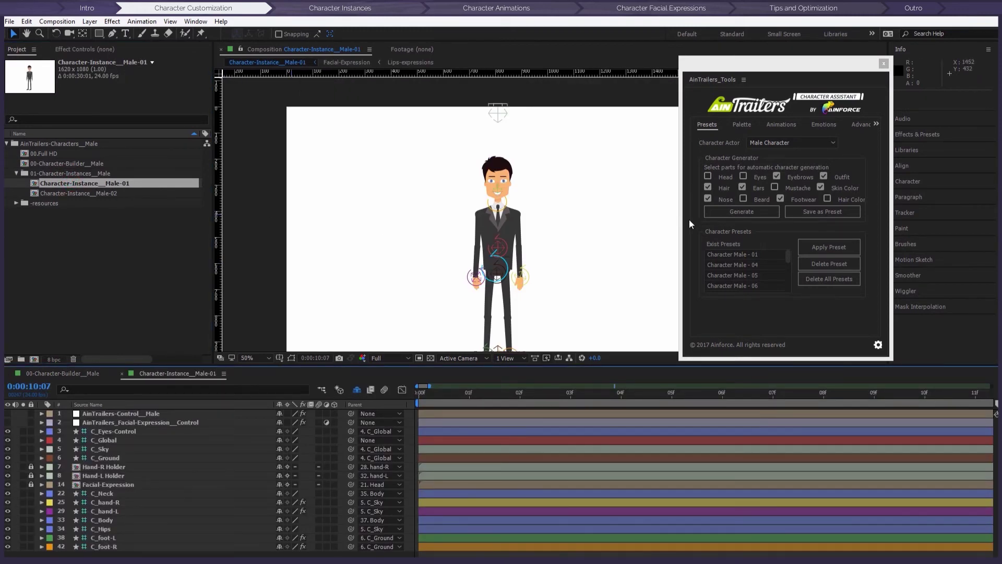
pyautogui.moveTo(789, 256); pyautogui.dragTo(799, 298)
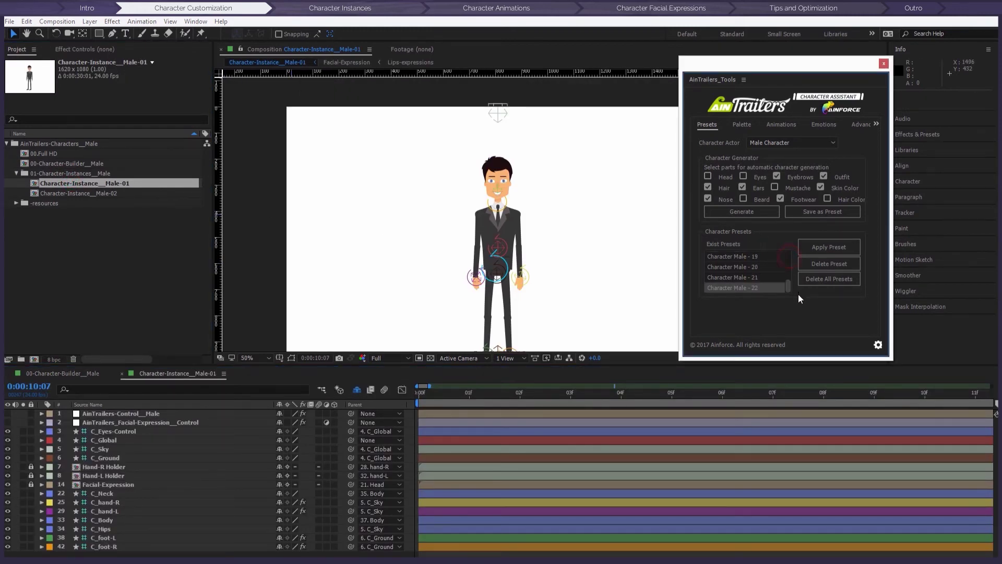
pyautogui.click(762, 280)
pyautogui.click(749, 278)
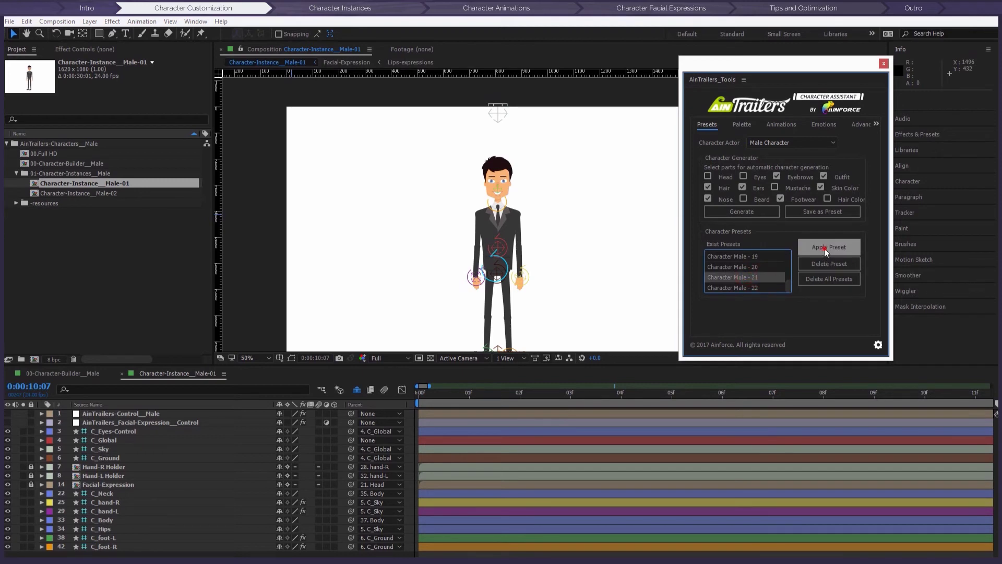
pyautogui.click(825, 249)
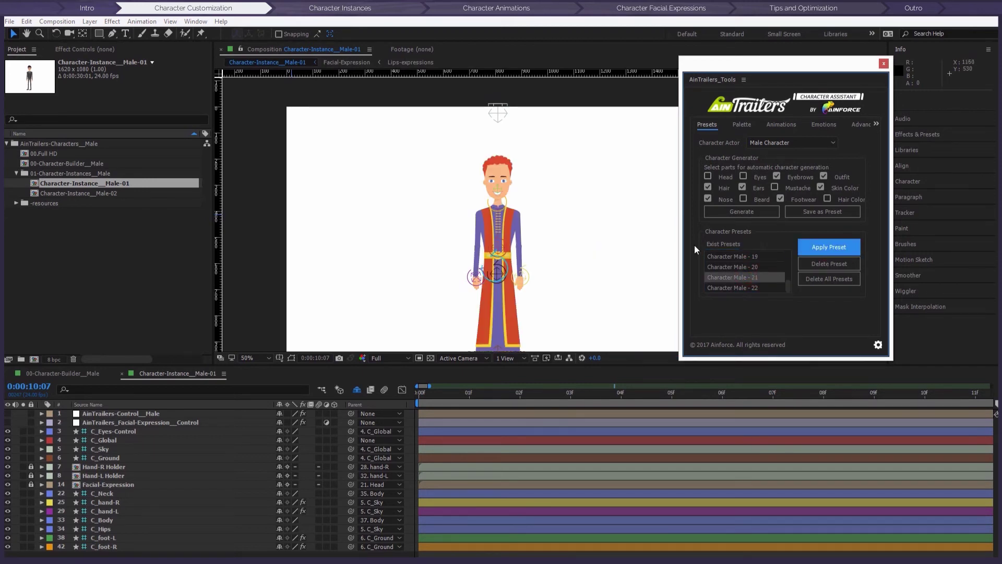
pyautogui.click(756, 288)
pyautogui.click(828, 247)
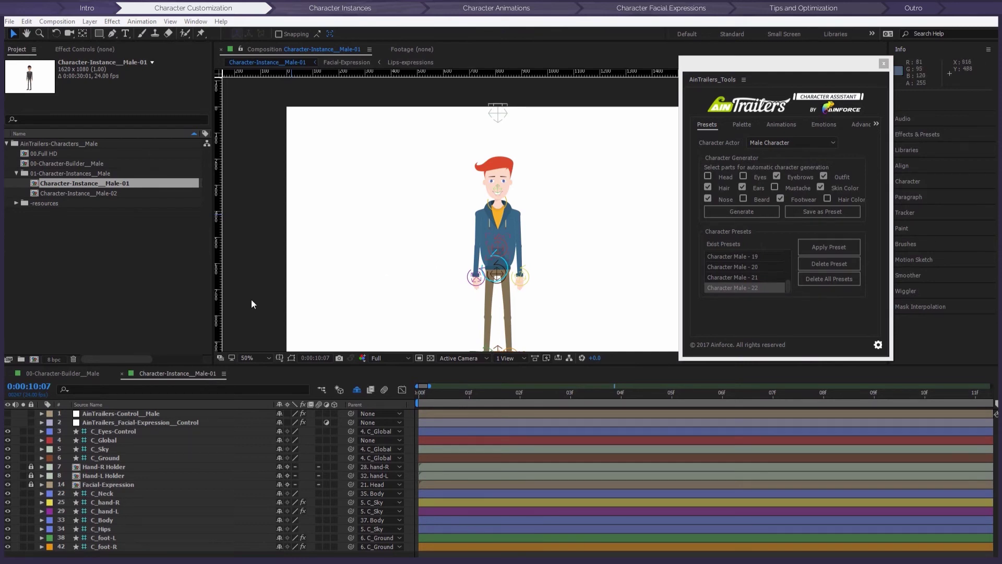
# Return to the 00-Character-Builder Male composition, zoom and pan in, and move the tools panel aside
pyautogui.click(72, 376)
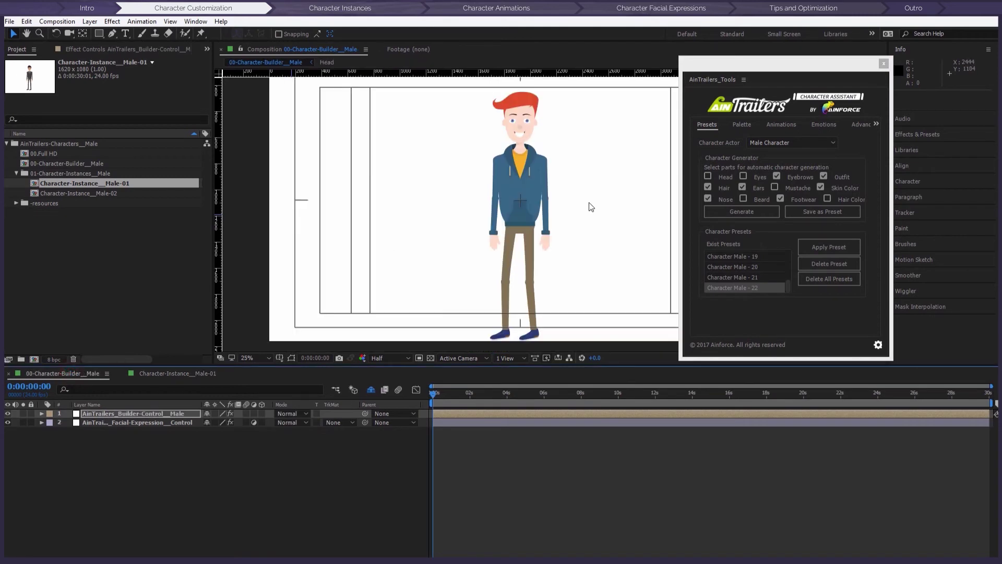
pyautogui.press('h')
pyautogui.moveTo(552, 207); pyautogui.dragTo(571, 266)
pyautogui.scroll(1, 539, 231)
pyautogui.press('v')
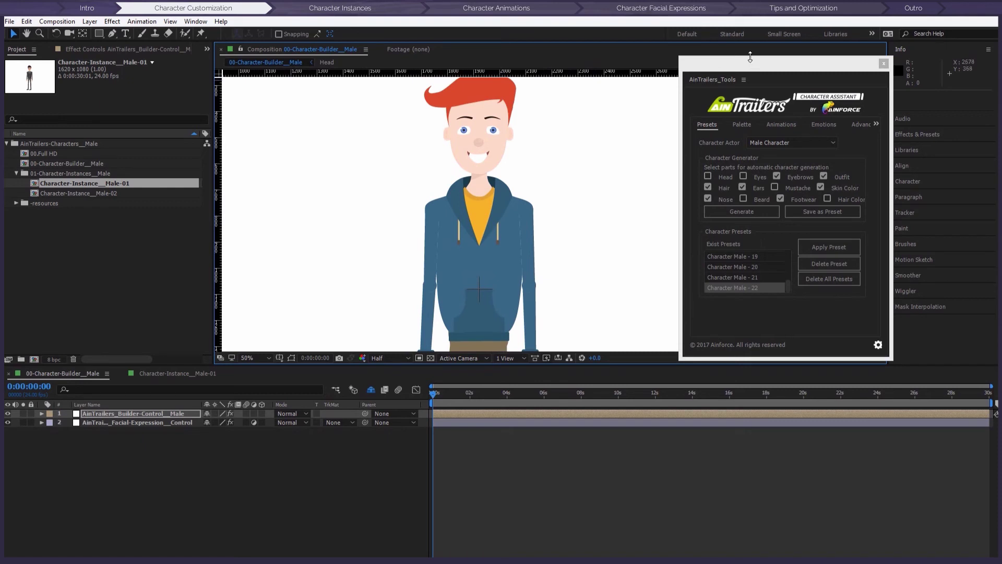
pyautogui.moveTo(757, 58); pyautogui.dragTo(763, 180)
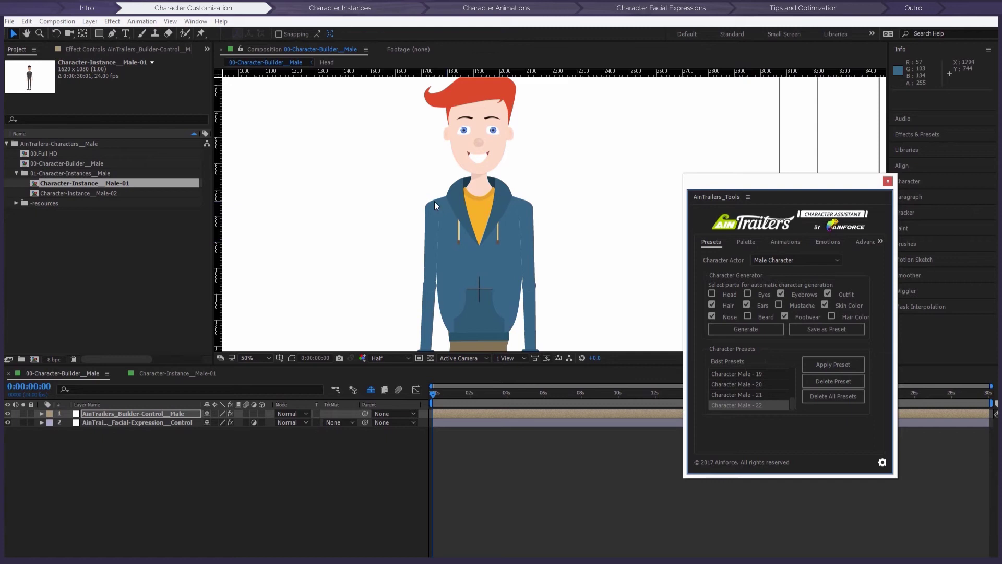
pyautogui.click(422, 403)
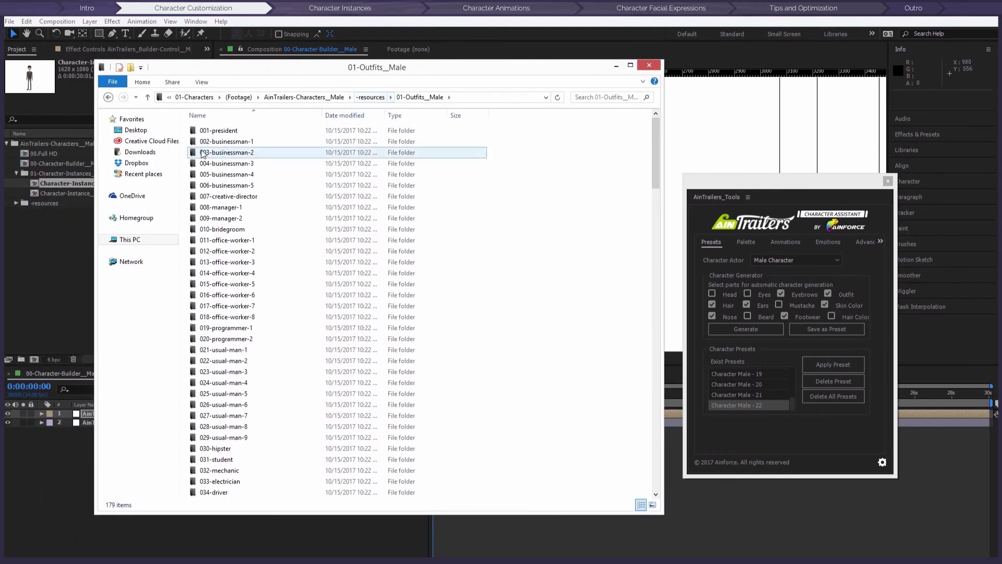
# Open the 001-president outfit folder to view 001-president.ai and move the Explorer window aside
pyautogui.doubleClick(226, 132)
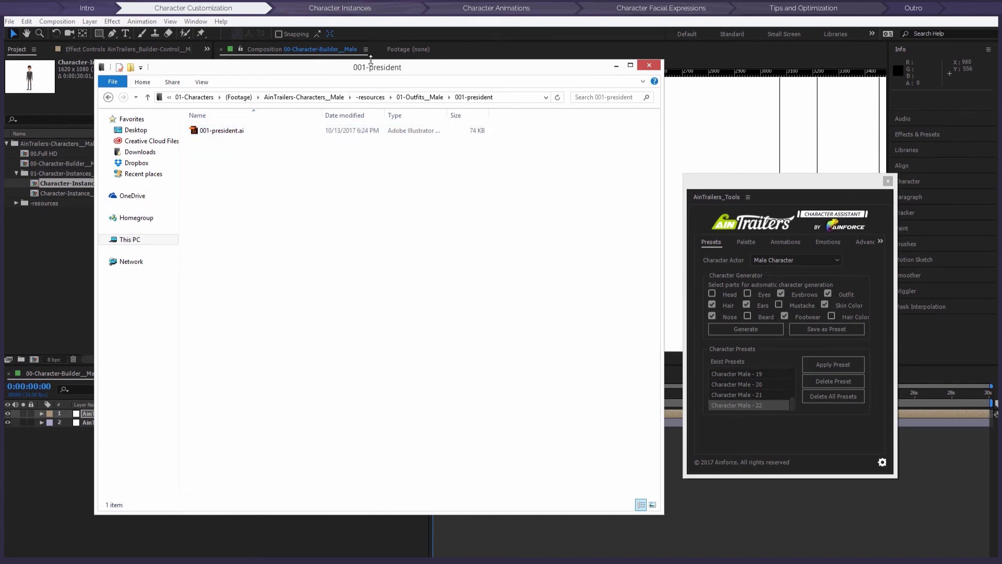
pyautogui.moveTo(414, 76); pyautogui.dragTo(0, 72)
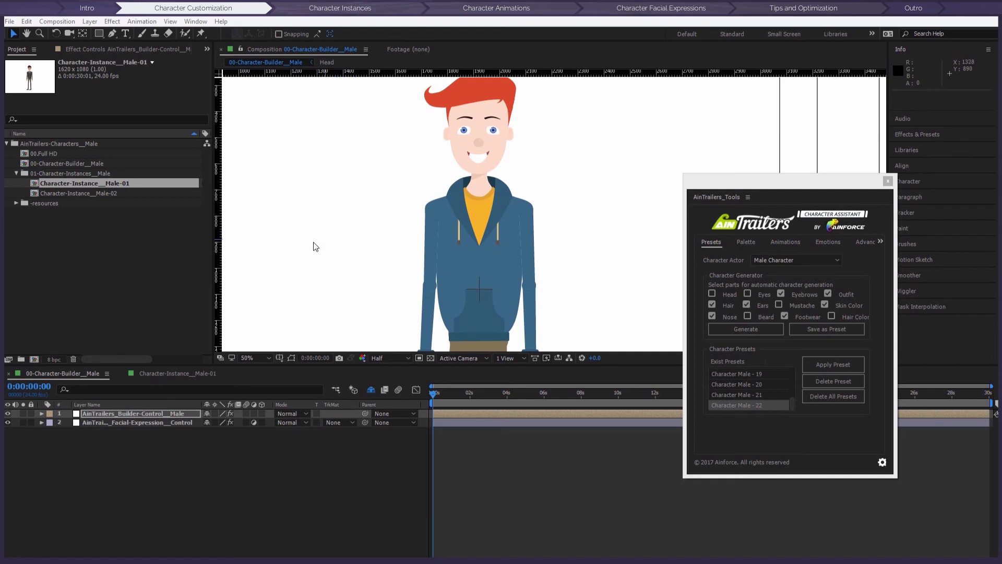
# Convert Character-Instance Male-02's outfit to a shape version with separate pants colours
pyautogui.click(98, 193)
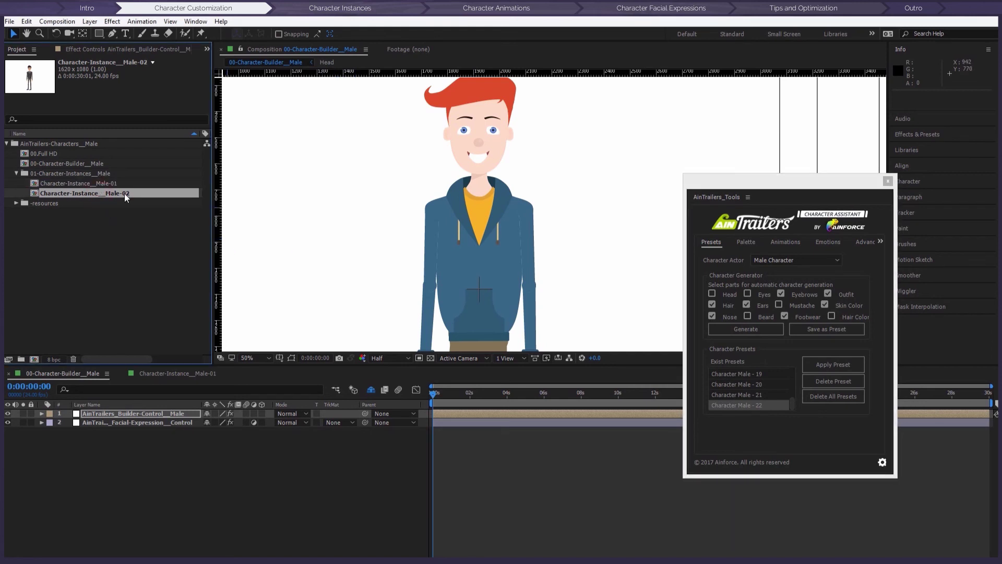
pyautogui.click(867, 241)
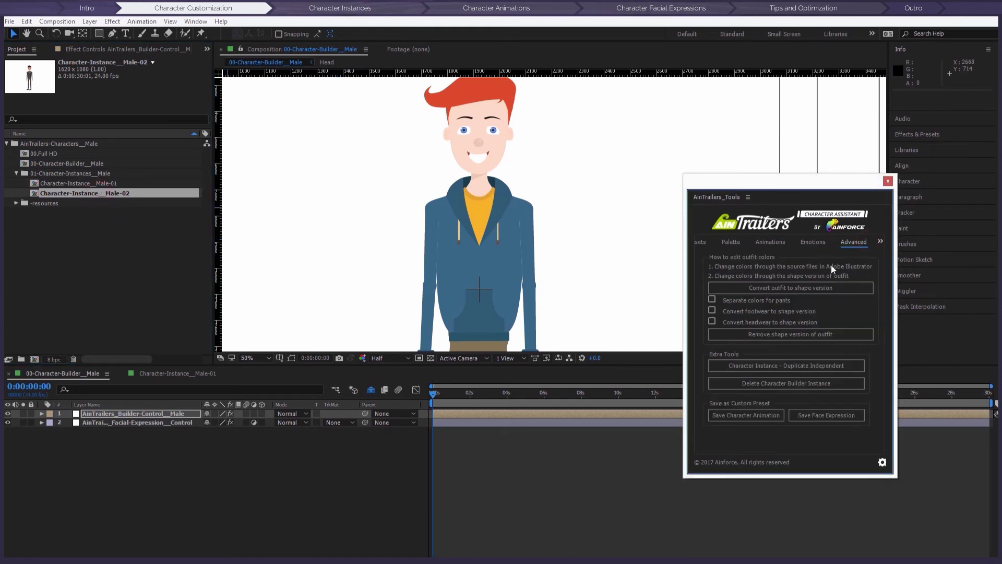
pyautogui.click(709, 299)
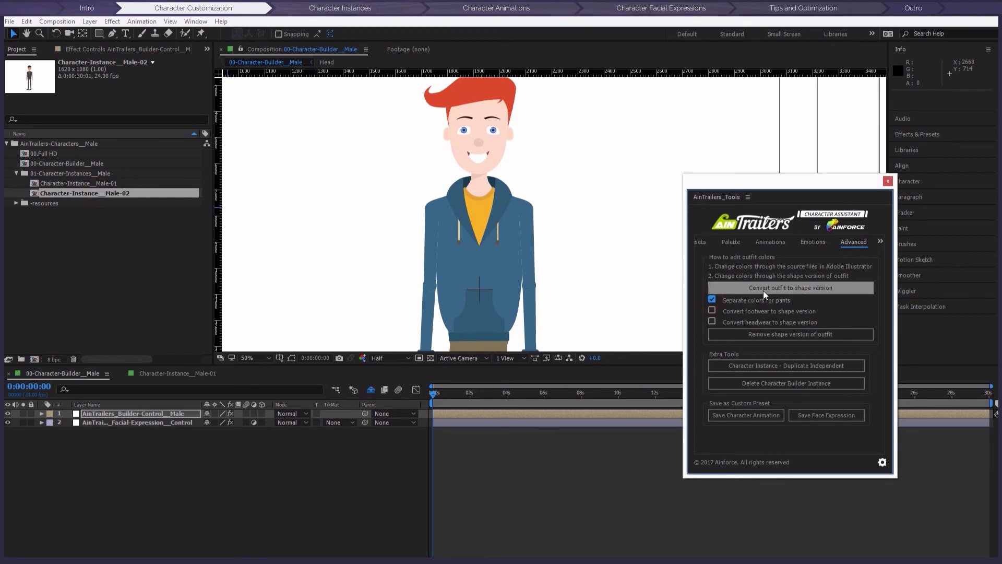
pyautogui.click(763, 290)
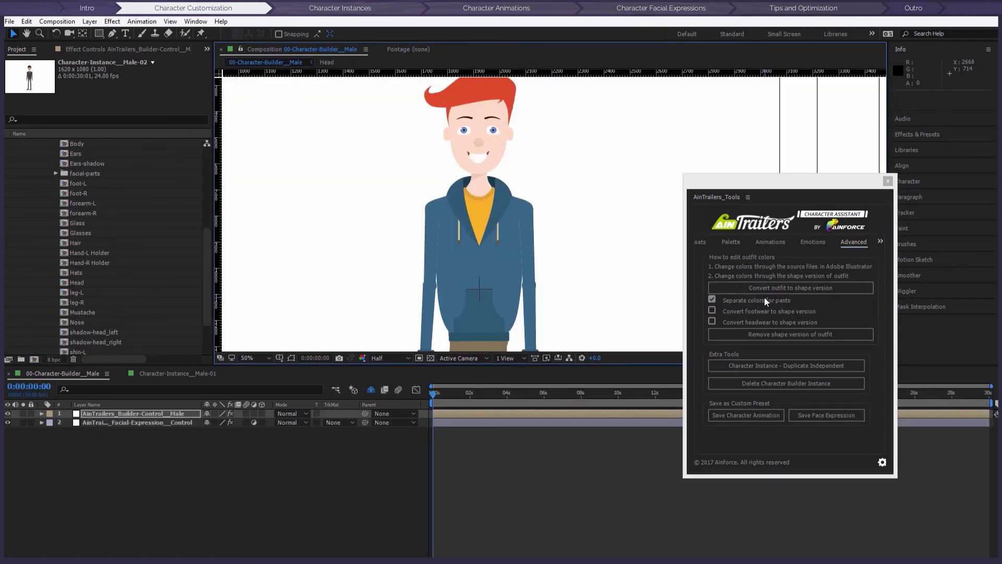
# Open the Character-Instance Male-02 composition from the Project panel
pyautogui.moveTo(697, 180); pyautogui.dragTo(735, 176)
pyautogui.scroll(5, 105, 217)
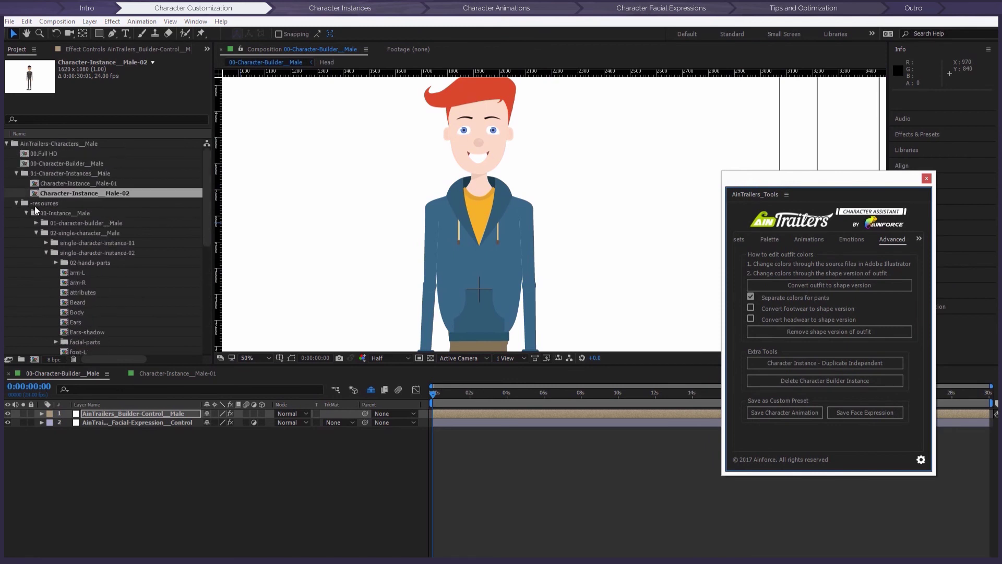
pyautogui.click(16, 203)
pyautogui.click(68, 213)
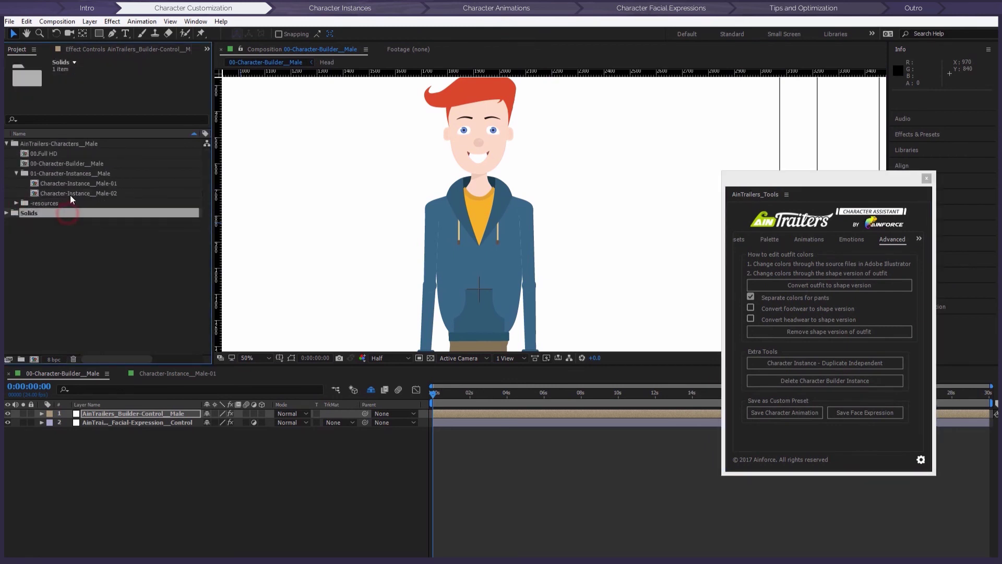
pyautogui.doubleClick(70, 194)
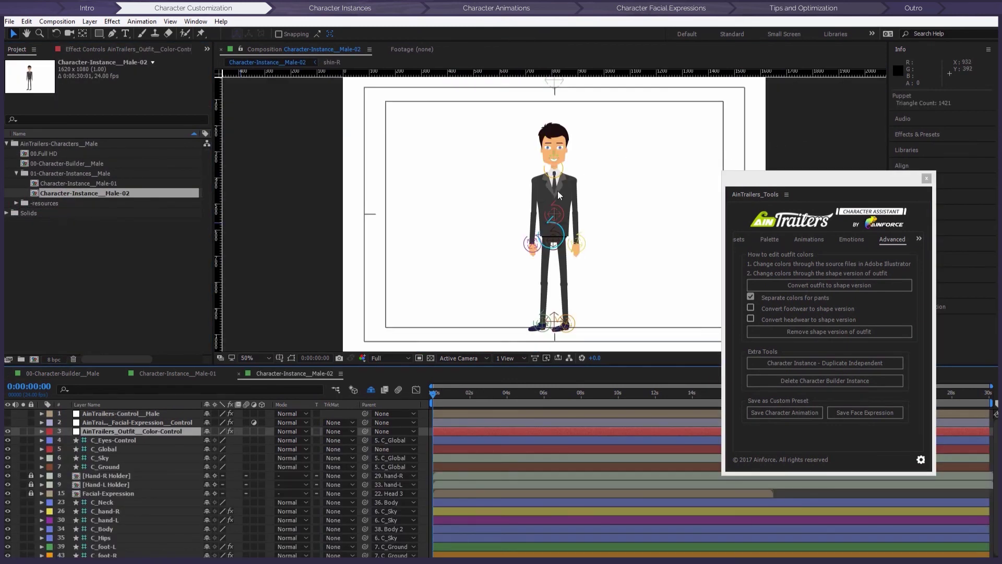
# Set Outfit Color 1 to red CA2121 for the jacket
pyautogui.click(141, 50)
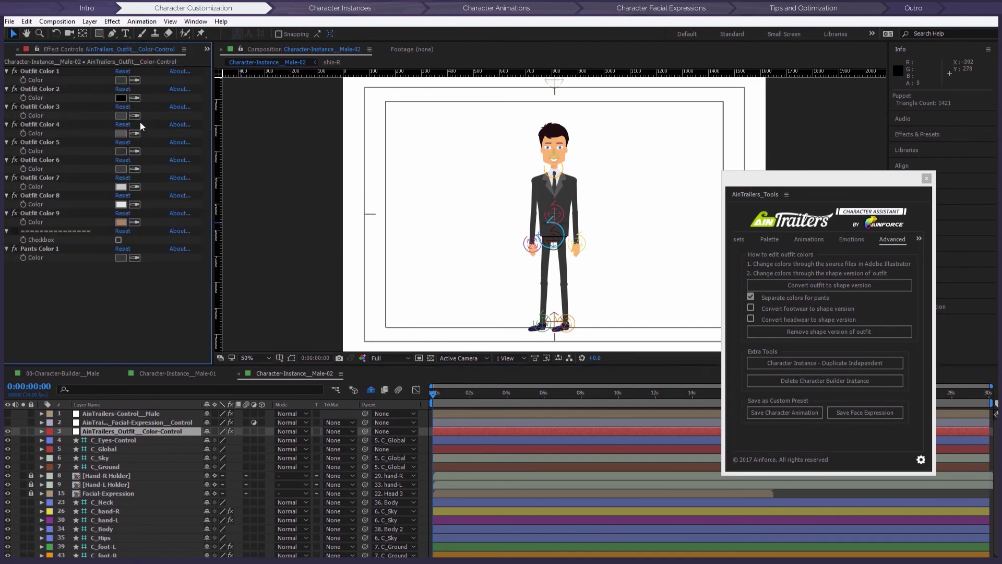
pyautogui.click(121, 80)
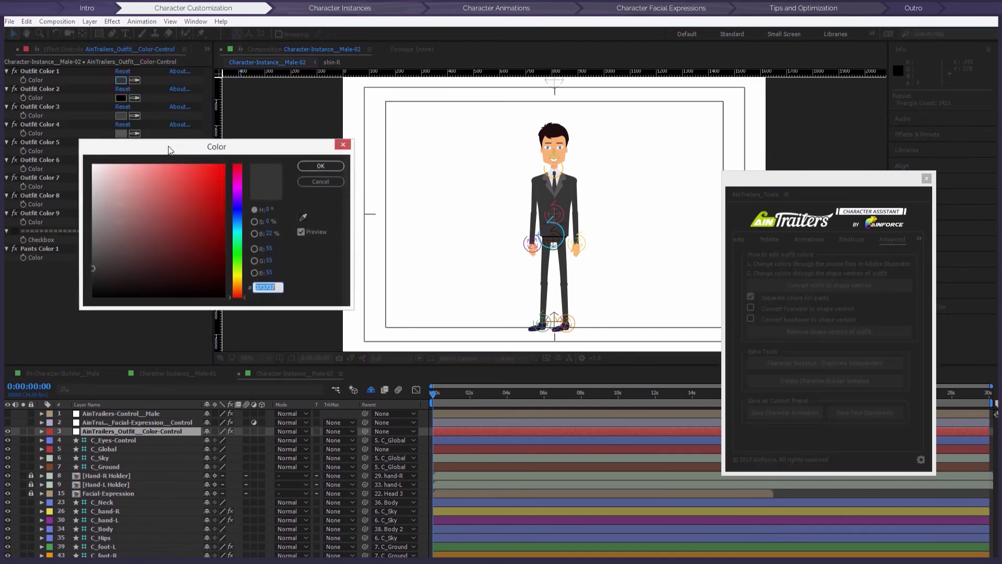
pyautogui.write('CA2121')
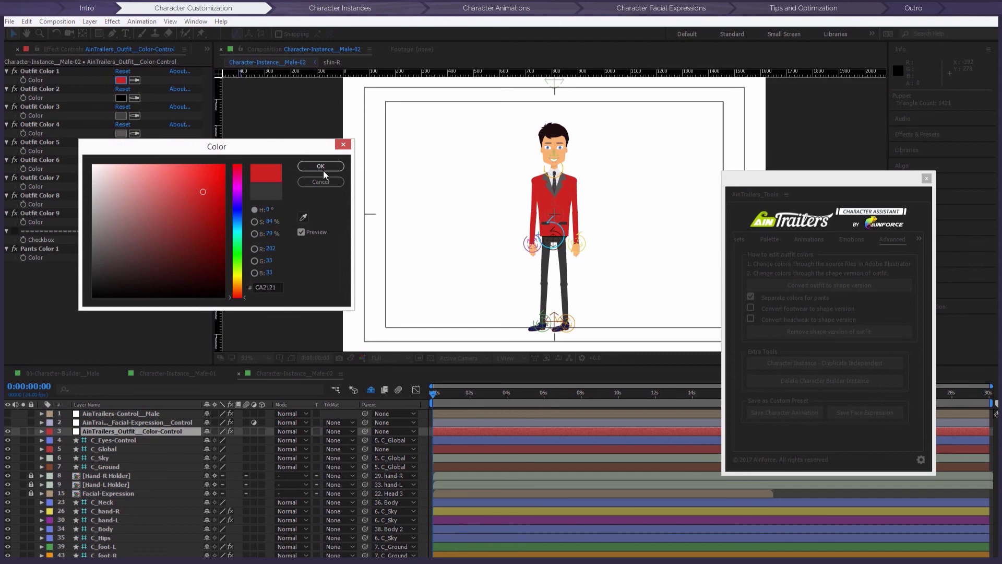
pyautogui.click(321, 166)
# Set Pants Color 1 to blue 2338B8 for the trousers
pyautogui.click(121, 258)
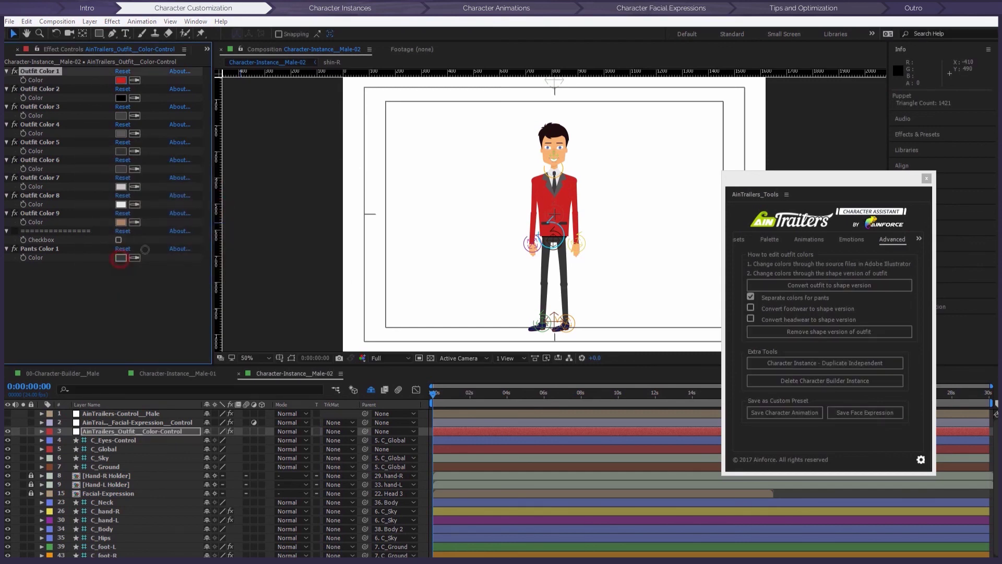
pyautogui.click(237, 211)
pyautogui.click(200, 201)
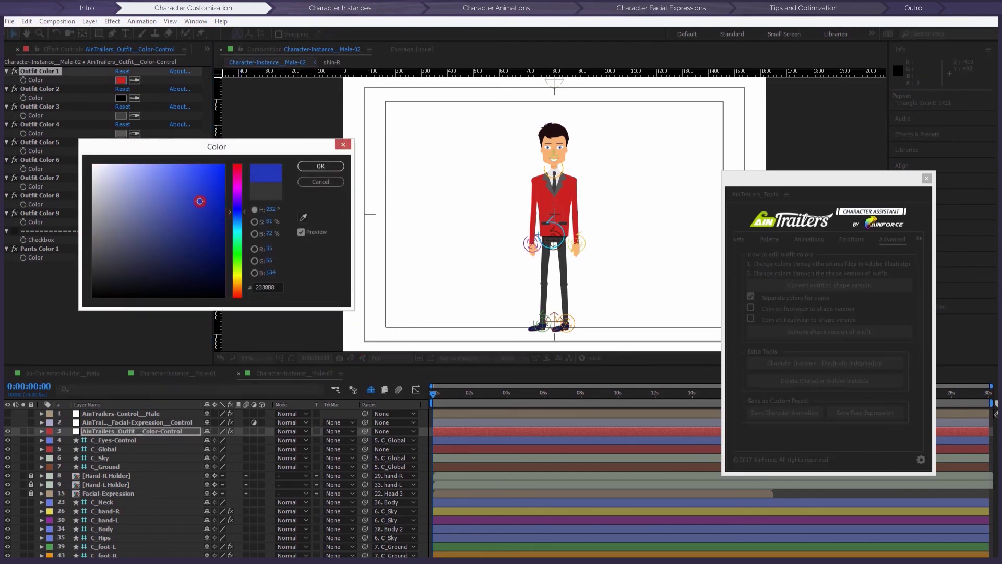
pyautogui.click(324, 168)
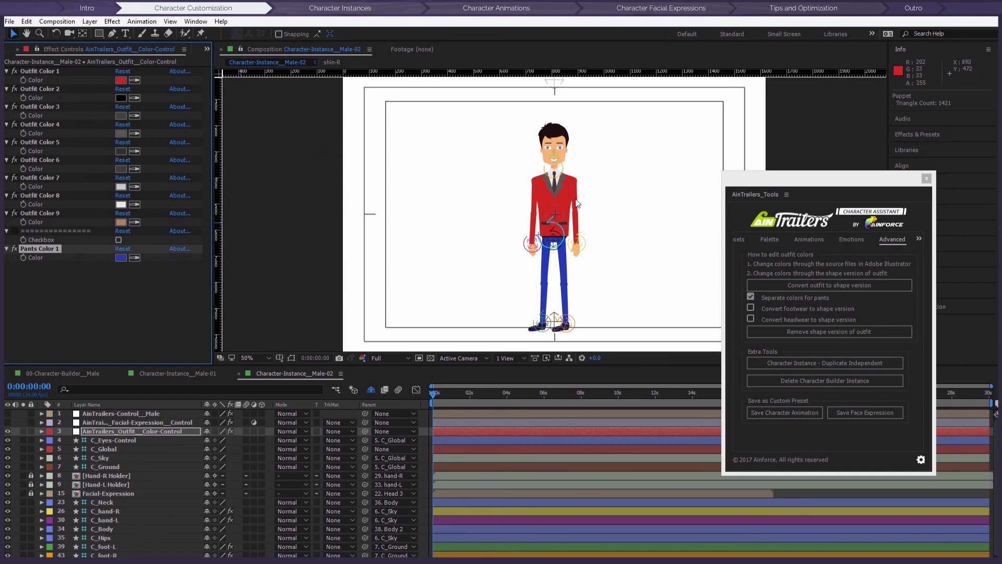
# Remove the outfit's shape version and confirm restoring Male-02 to its default state
pyautogui.click(859, 331)
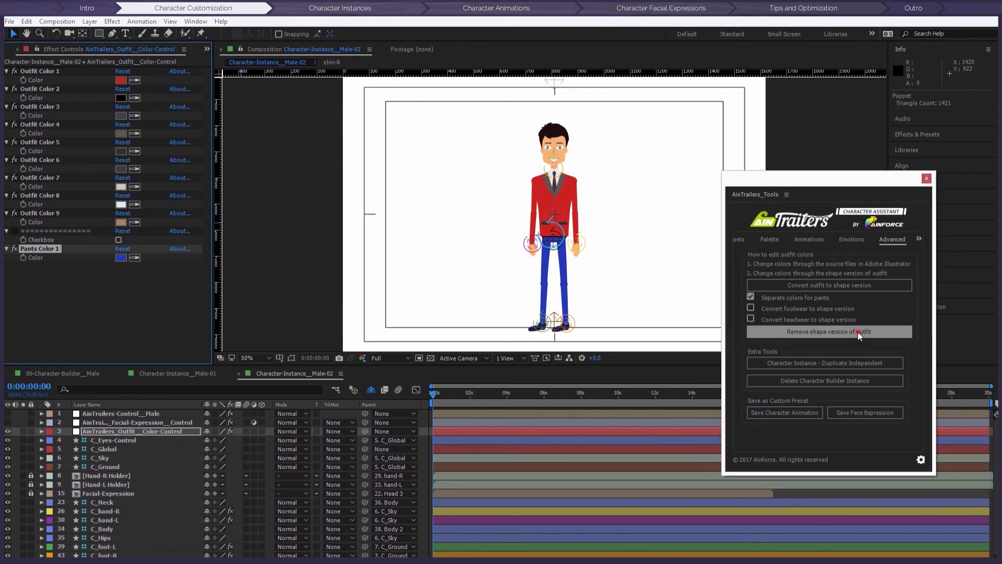
pyautogui.click(598, 331)
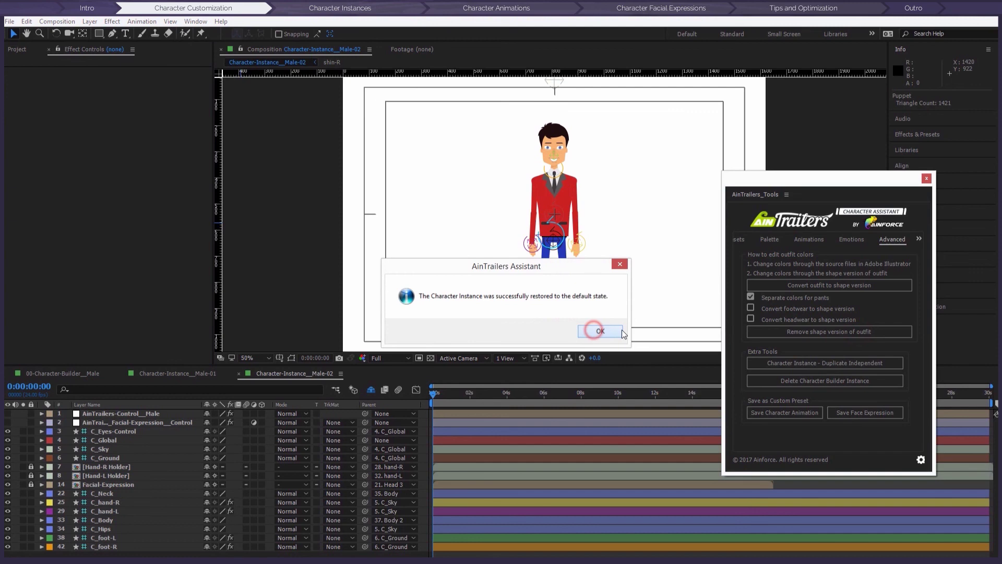